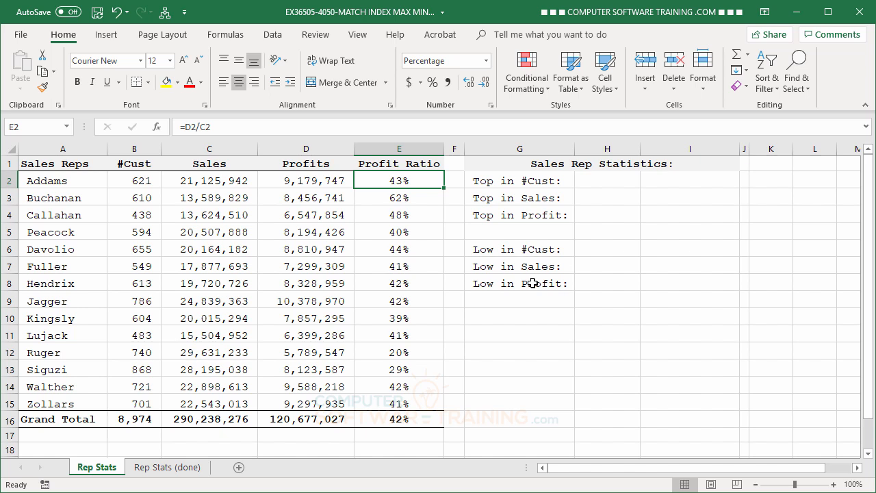
- Start an INDEX formula in H2 using the absolute range $A$2:$A$15 of sales rep names as its array
left_click(596, 181)
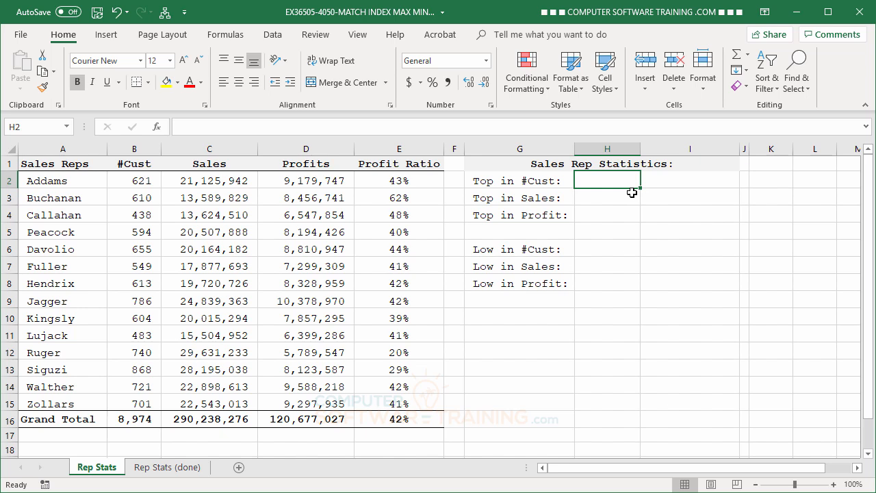
type("=")
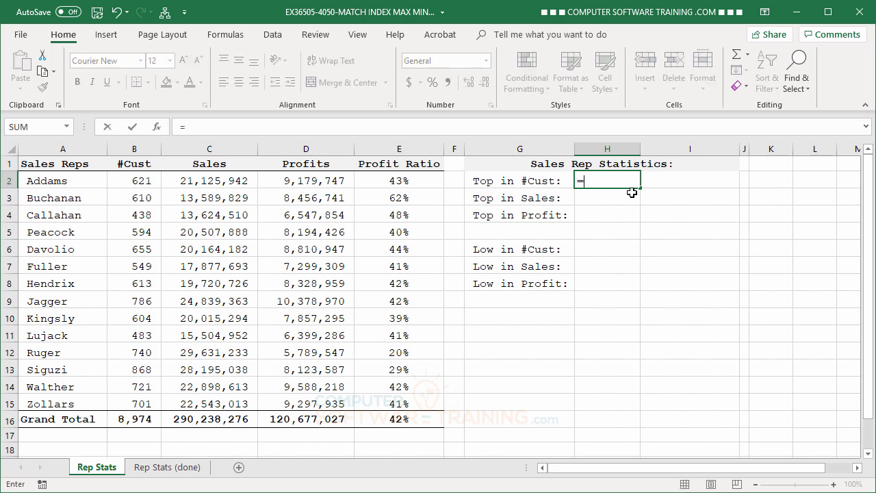
type("in")
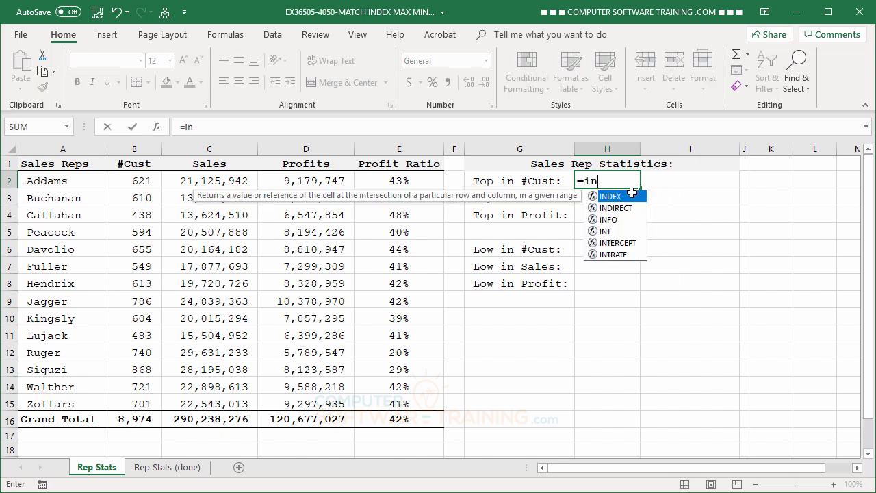
double_click(596, 198)
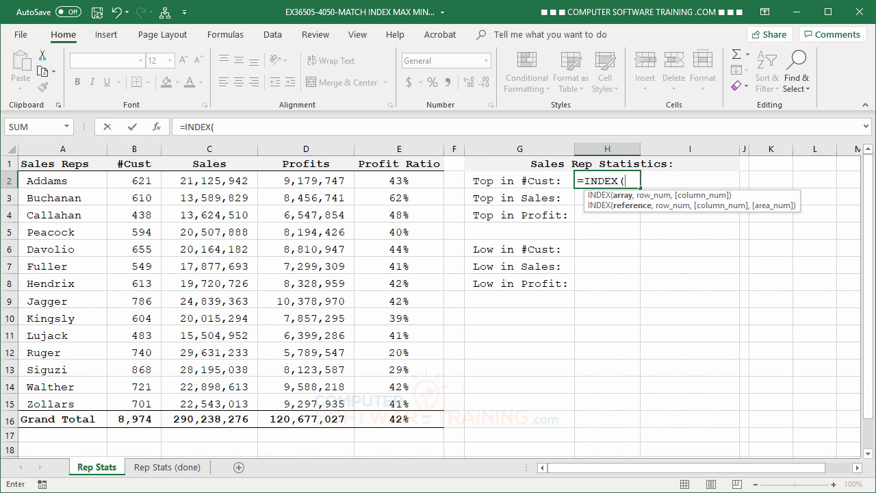
left_click_drag(49, 181, 49, 404)
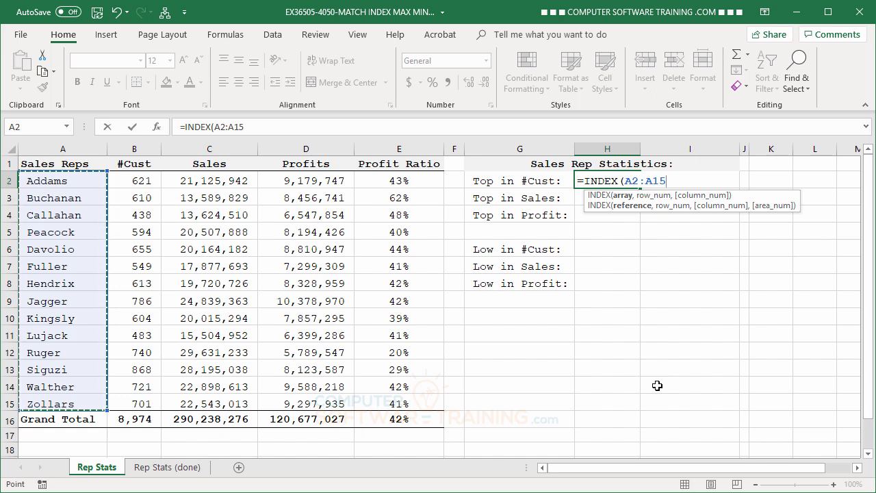
key("F4")
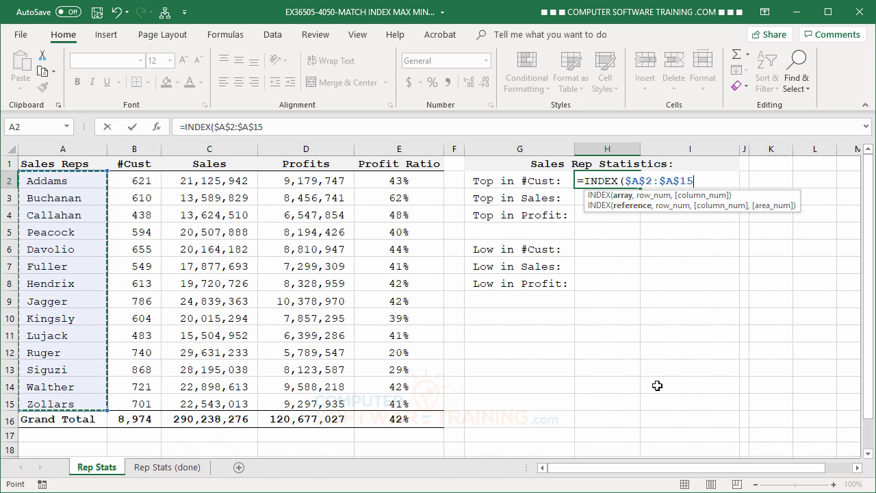
type(",")
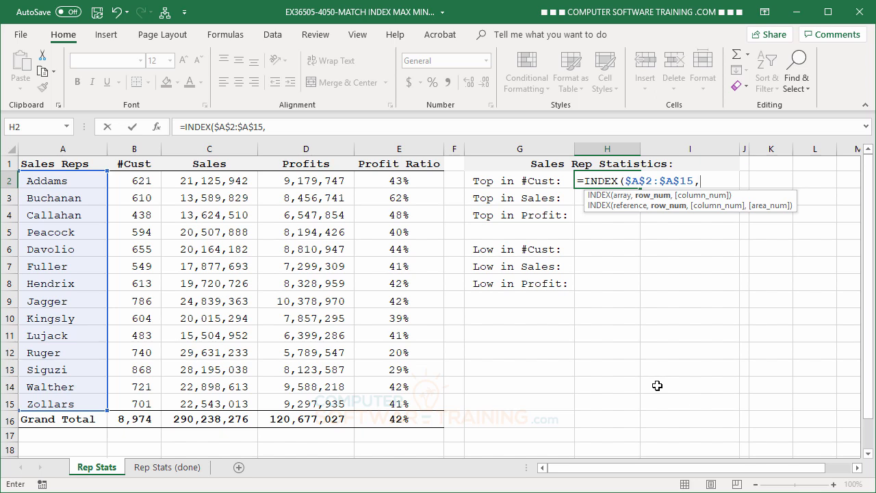
- Complete the row argument with MATCH(MAX(B2:B15),B2:B15,0) and enter the formula in H2
type("ma")
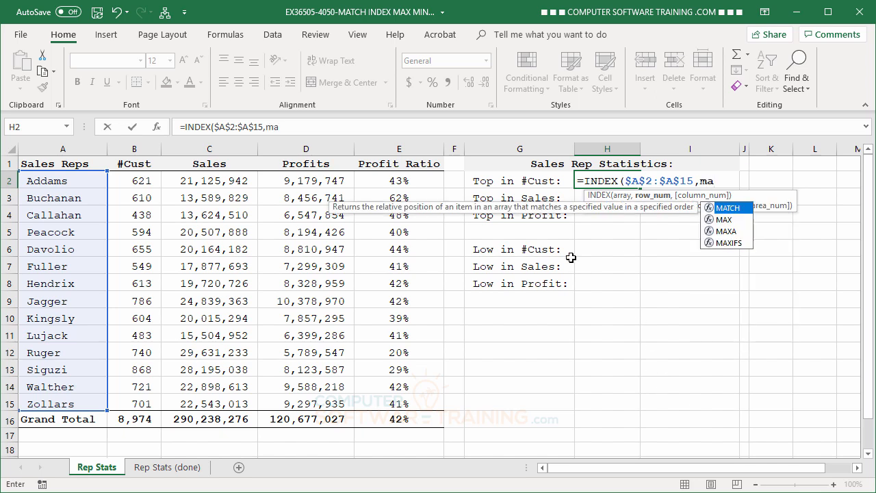
double_click(709, 210)
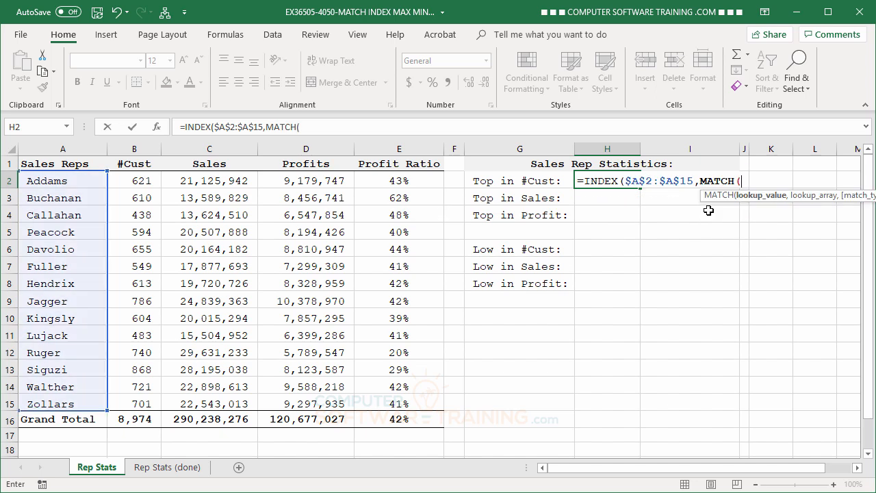
type("ma")
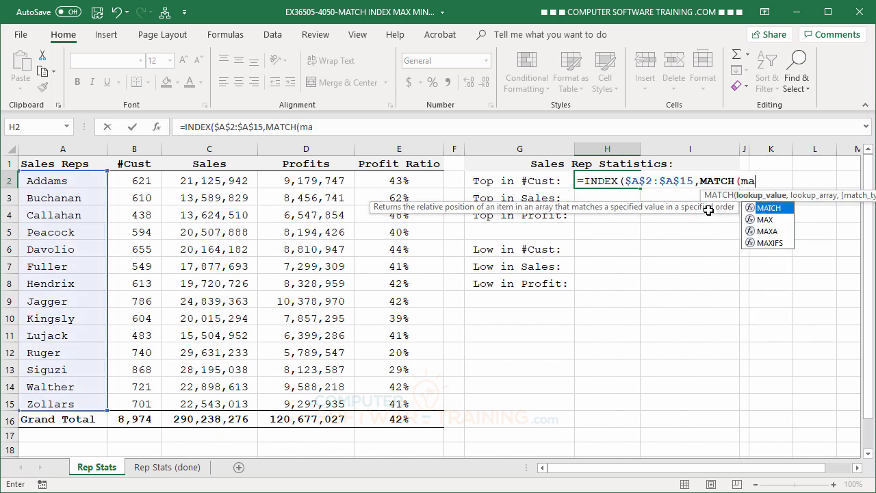
double_click(752, 221)
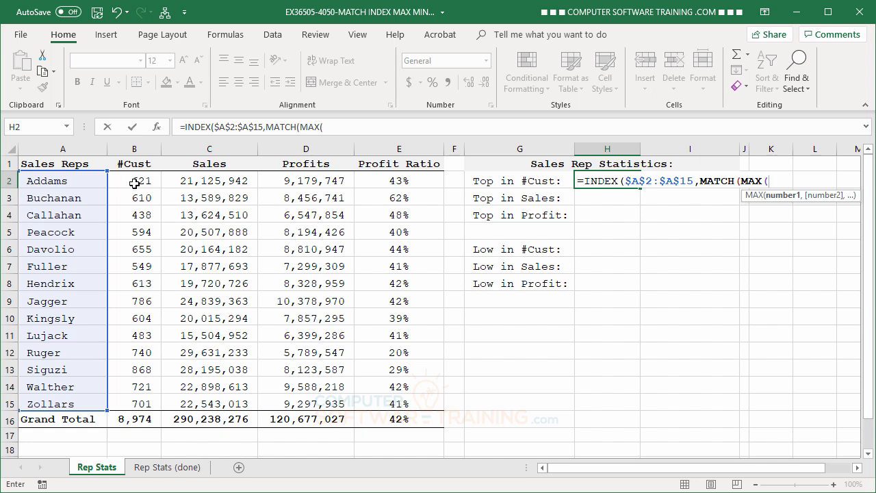
left_click_drag(135, 184, 125, 401)
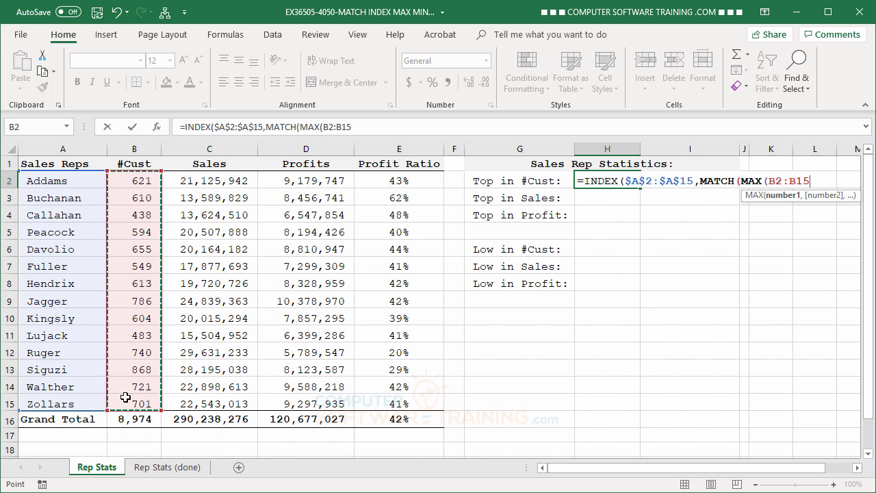
type(")")
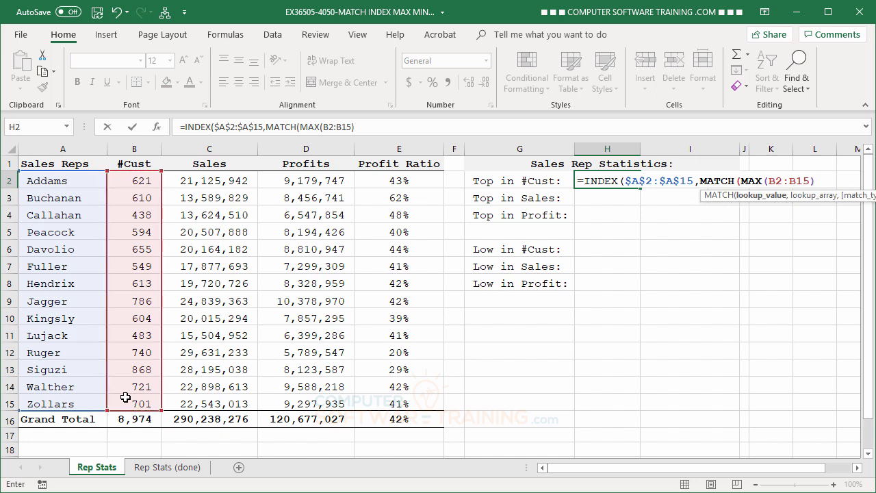
type(",")
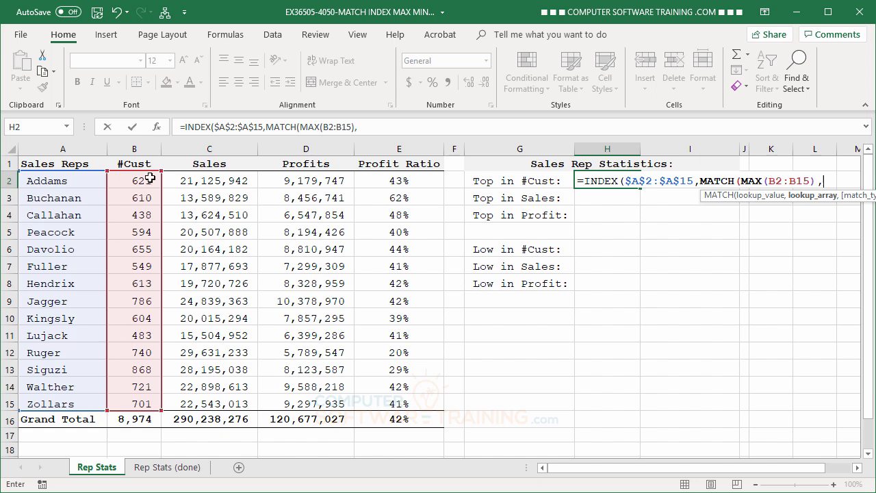
left_click_drag(141, 179, 129, 395)
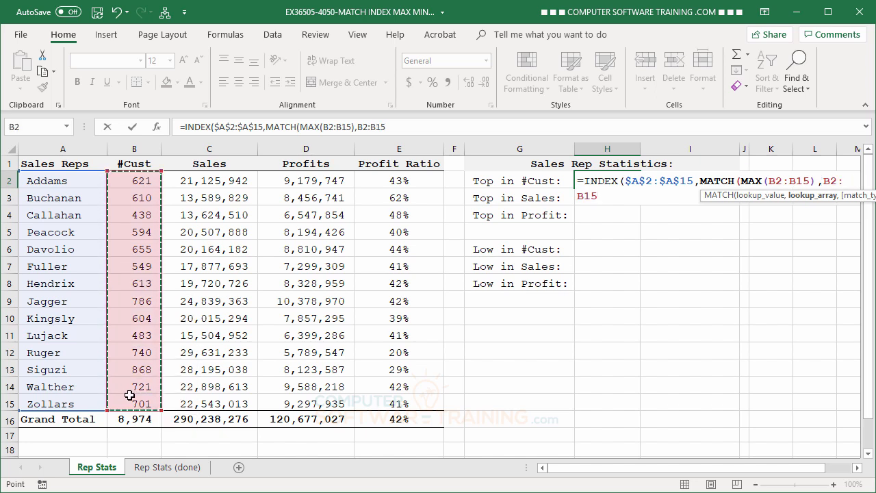
type(",")
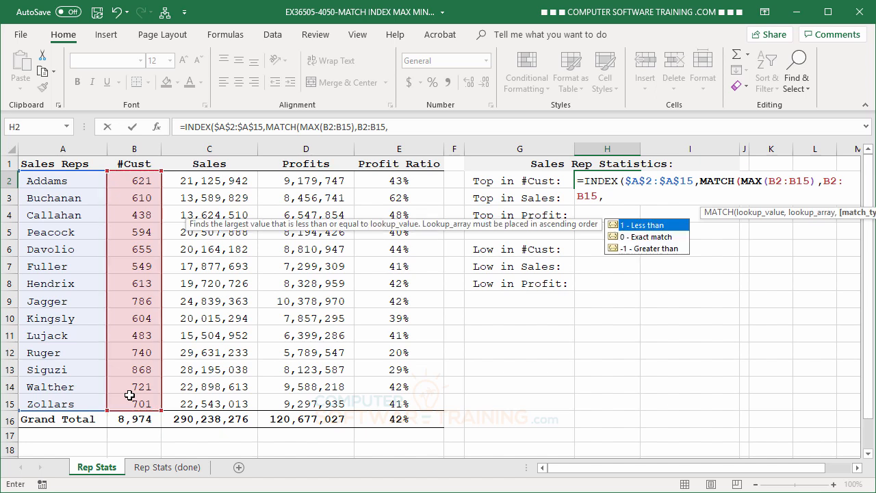
type("0))")
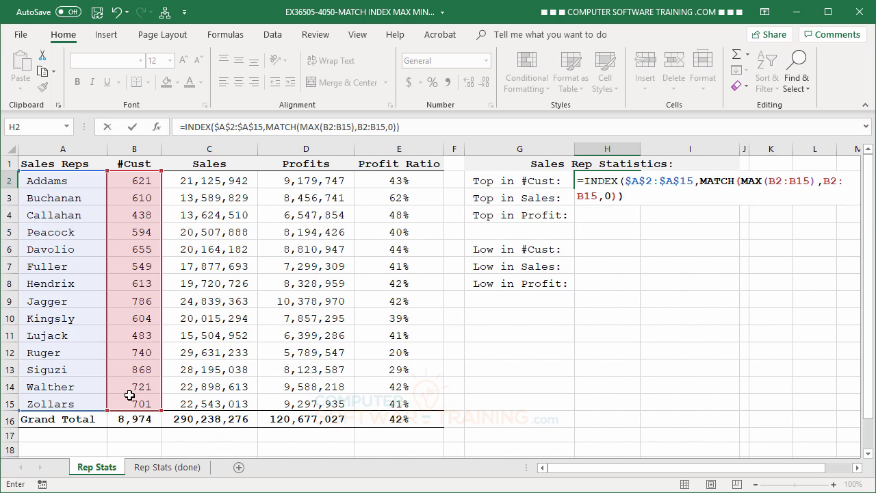
key("Return")
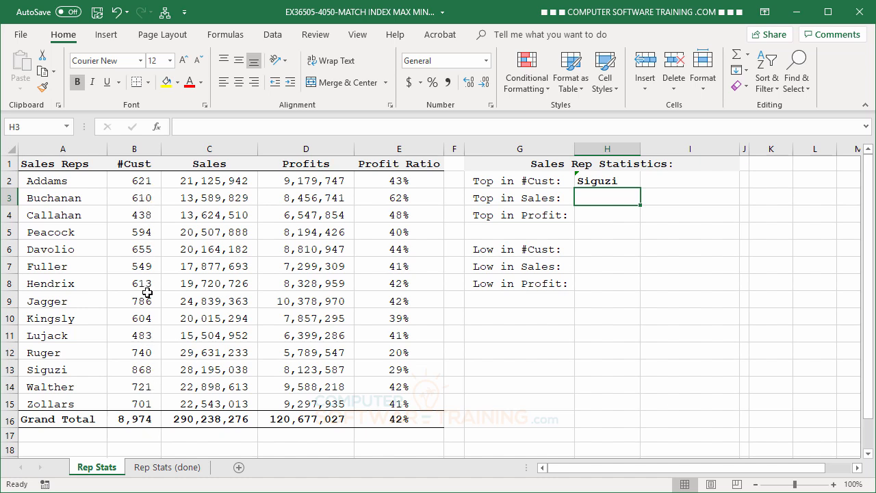
- Copy the H2 formula down to H3 and H4
left_click(597, 181)
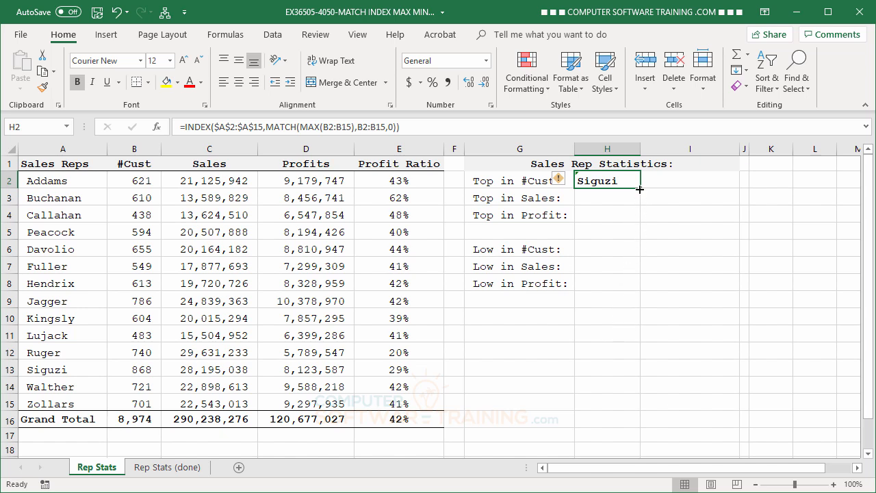
left_click_drag(640, 187, 641, 202)
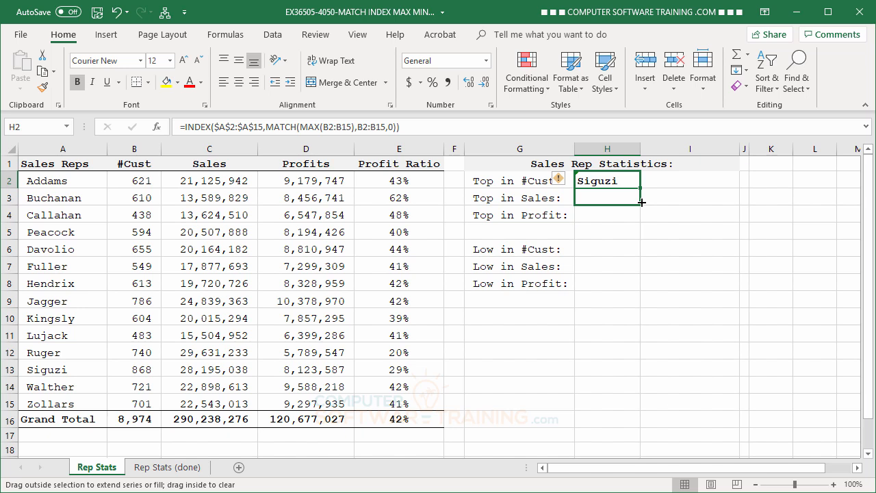
left_click_drag(642, 202, 644, 223)
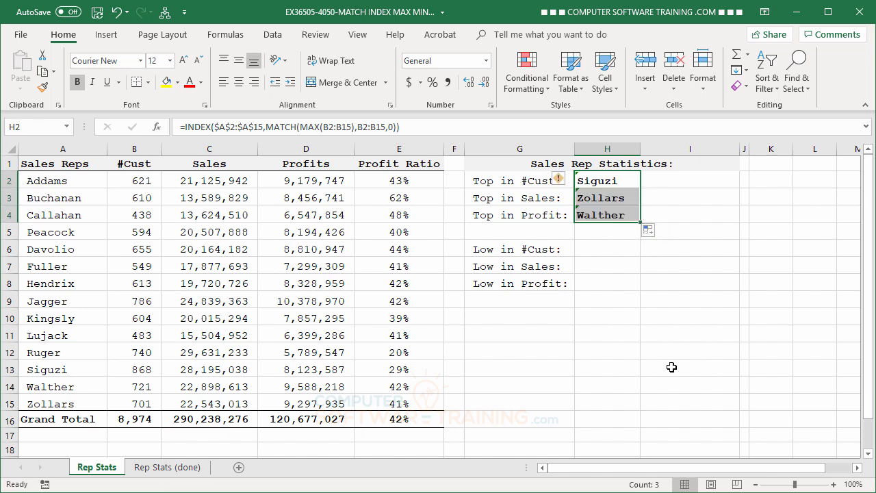
- Edit the H3 formula so both its MAX and MATCH ranges refer to C2:C15 in the Sales column
left_click(607, 197)
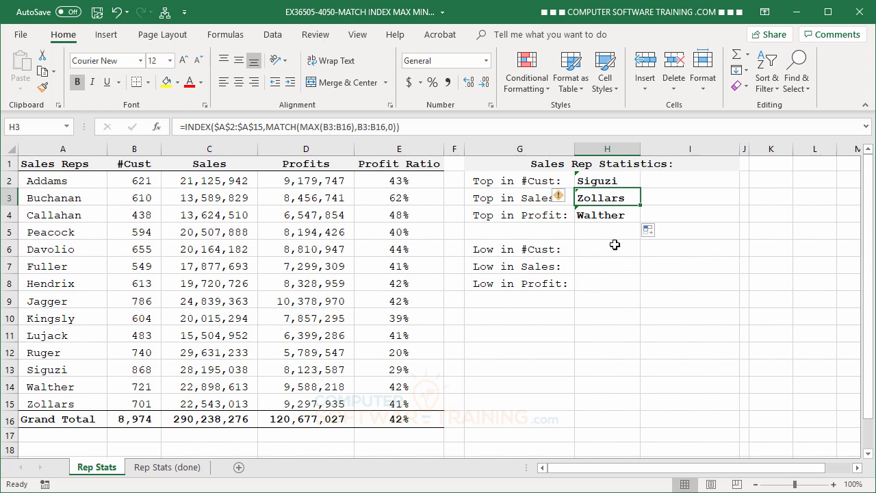
double_click(600, 198)
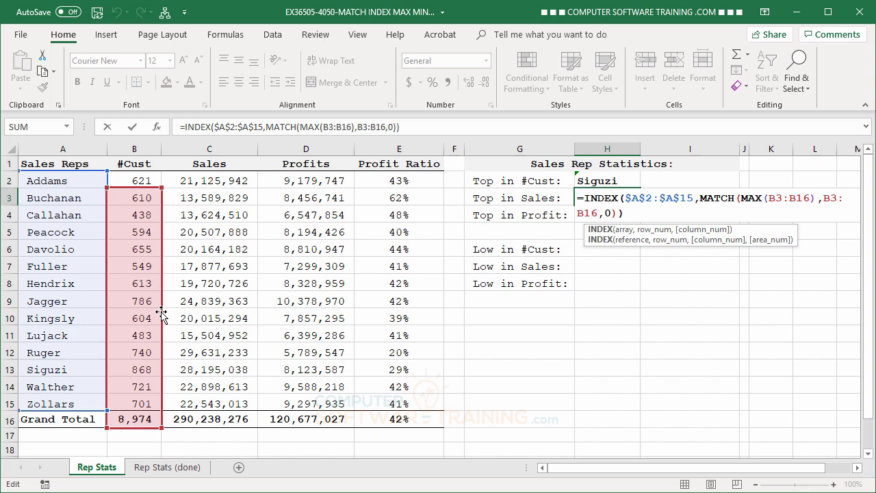
mouse_move(161, 313)
left_mouse_down()
mouse_move(170, 320)
mouse_move(177, 301)
mouse_move(146, 310)
left_mouse_up()
left_click_drag(163, 309, 174, 291)
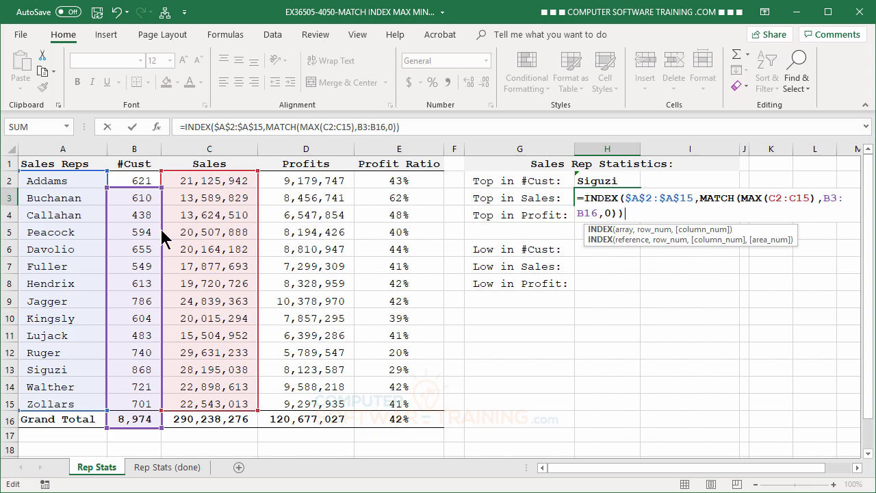
left_click_drag(160, 232, 172, 211)
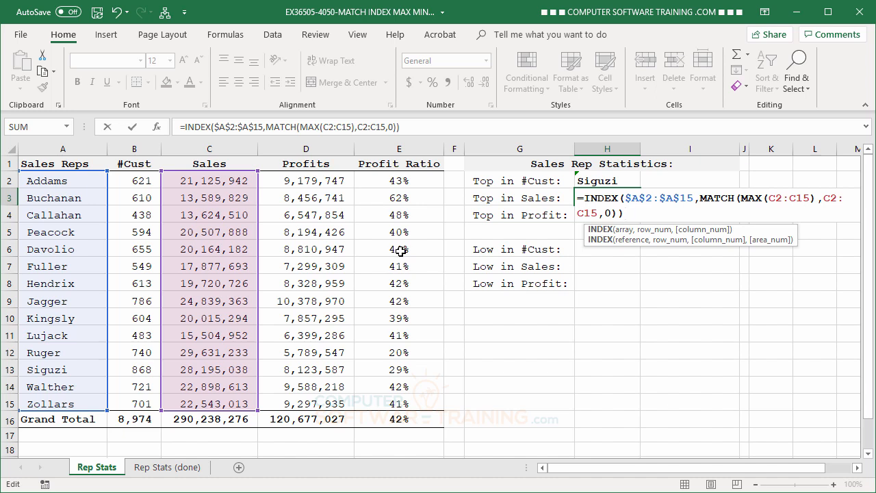
key("Return")
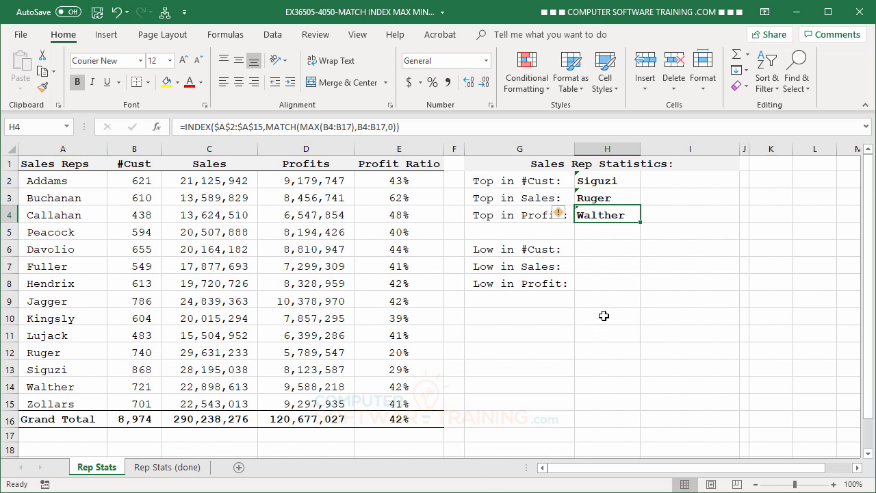
- Edit the H4 formula so both its MAX and MATCH ranges refer to D2:D15 in the Profits column
double_click(597, 215)
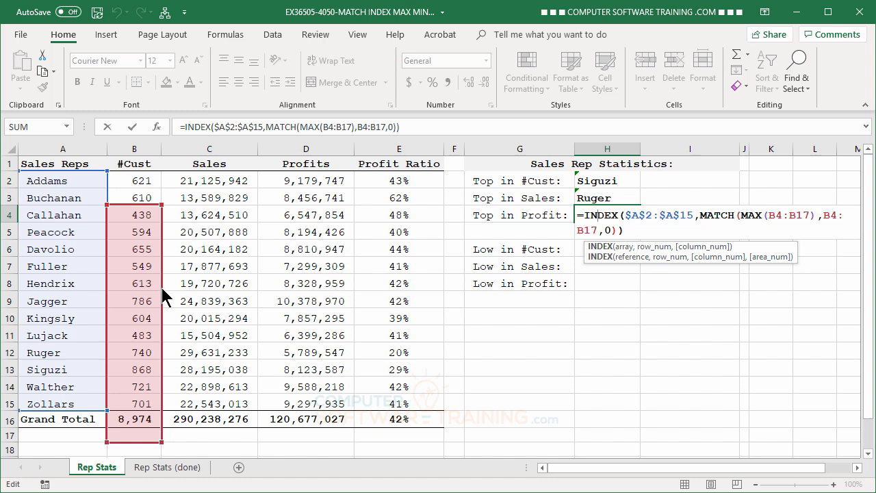
left_click_drag(160, 288, 293, 250)
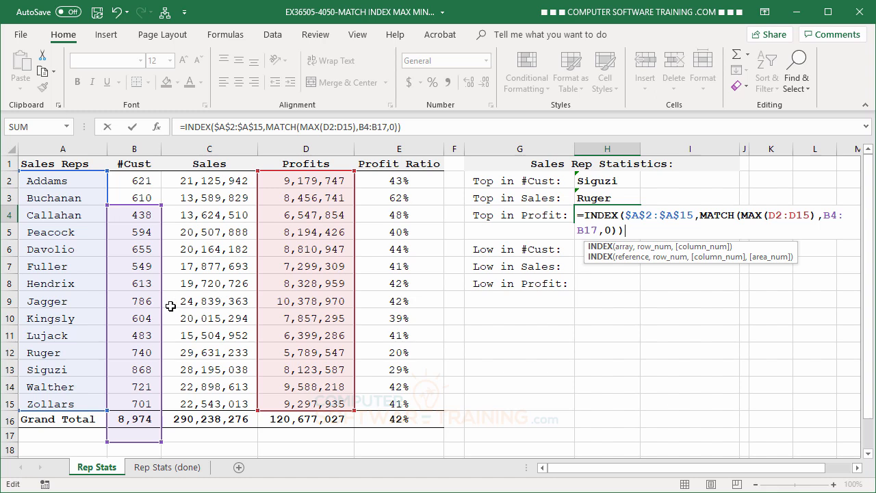
left_click_drag(161, 305, 297, 267)
key("Return")
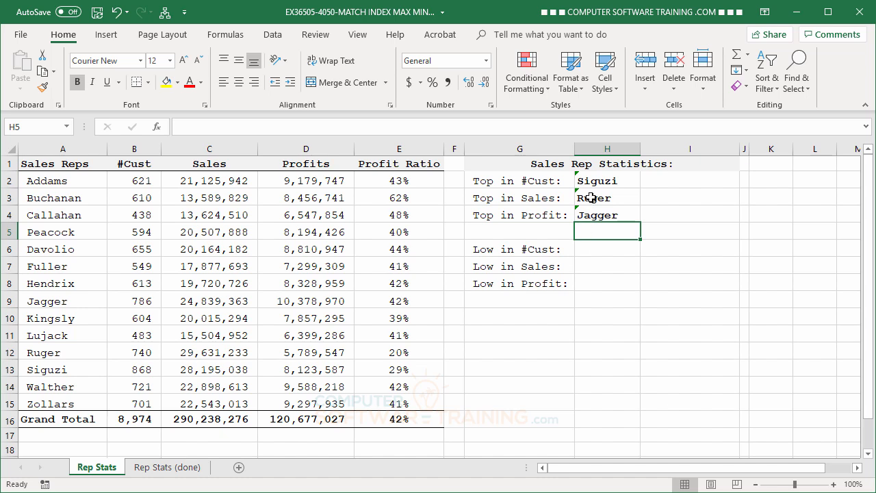
- Ignore the omitted-adjacent-cells error flag on H2:H4 and reselect H2
left_click_drag(594, 179, 595, 211)
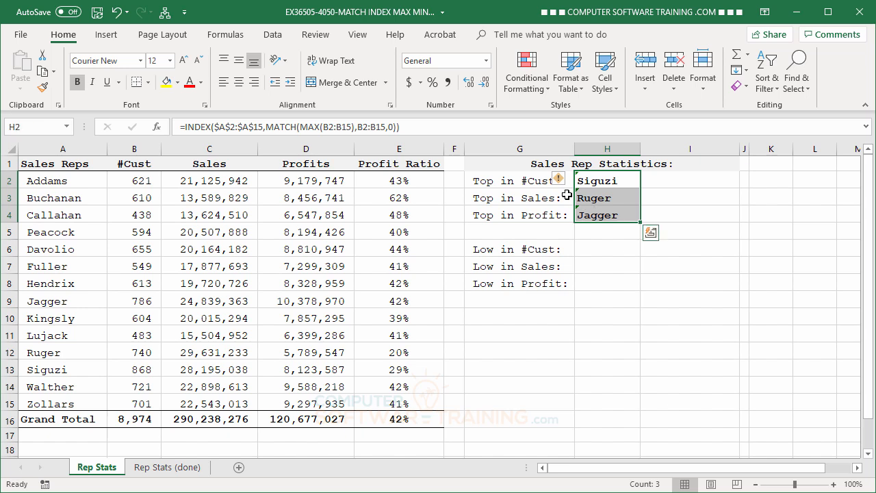
mouse_move(560, 184)
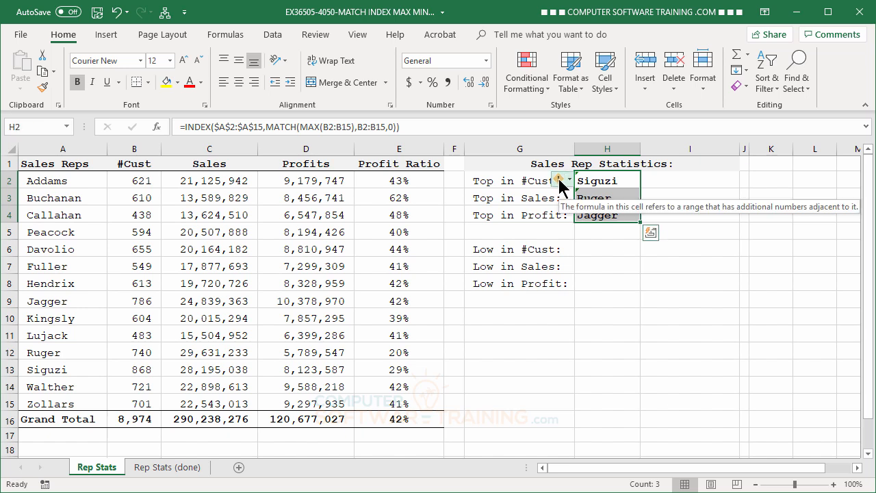
left_click(560, 181)
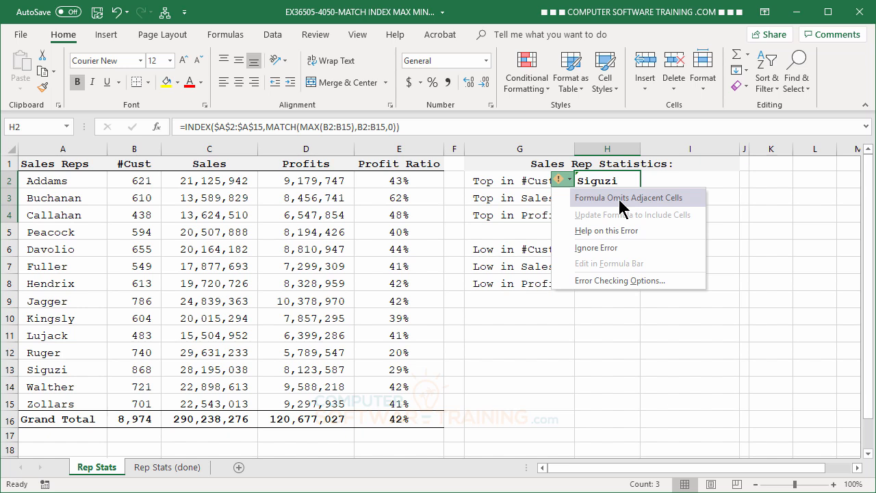
left_click(595, 248)
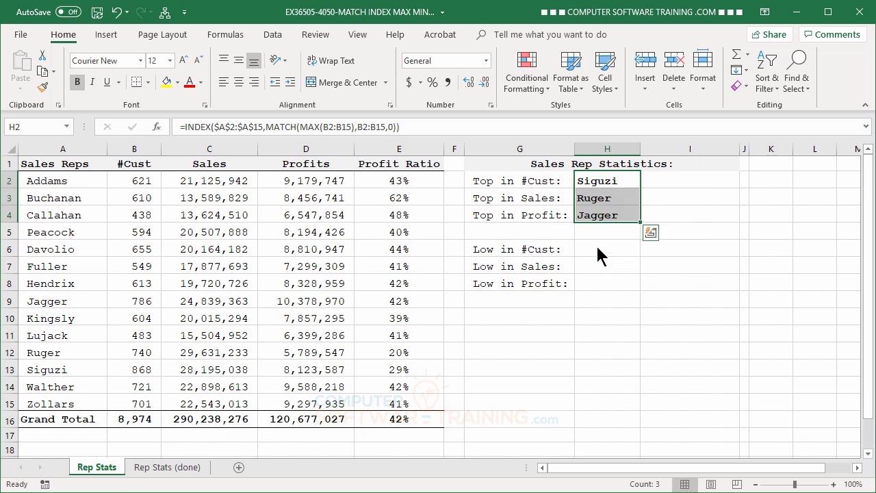
left_click(628, 313)
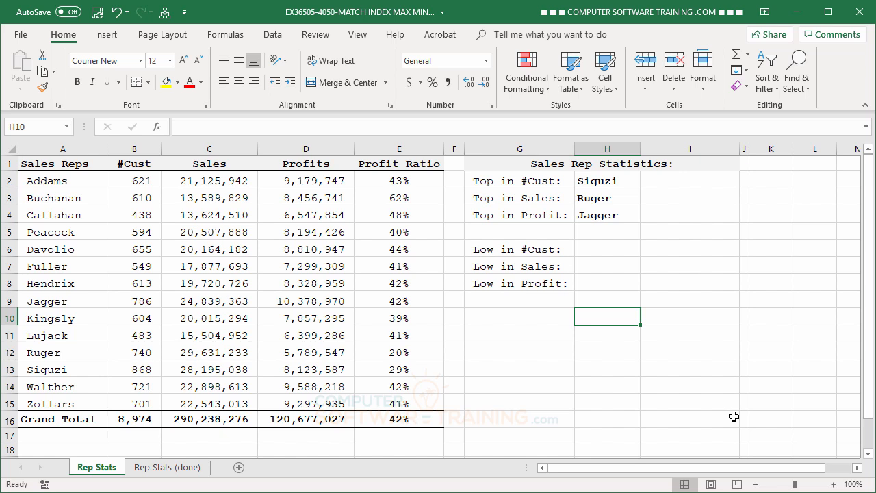
left_click(597, 178)
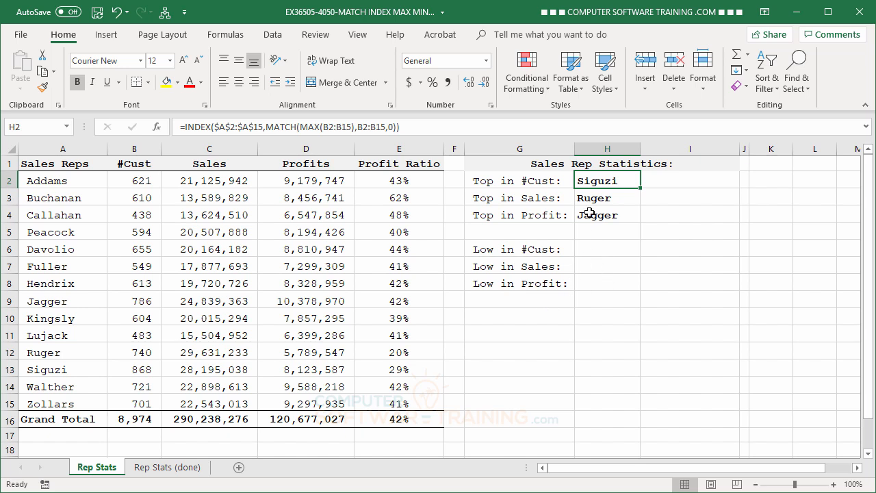
- Copy the top-rep formulas in H2:H4 and paste them into H6:H8 for the low statistics
left_click_drag(596, 180, 594, 211)
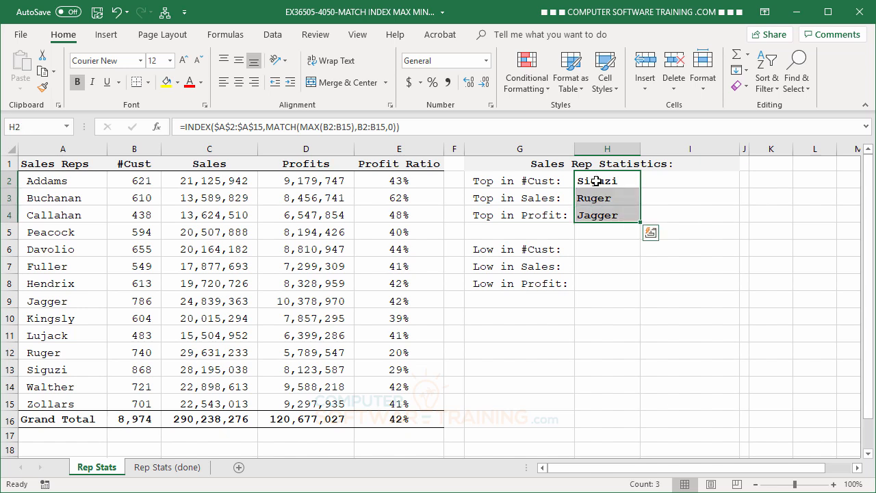
right_click(596, 182)
left_click(629, 207)
left_click(598, 246)
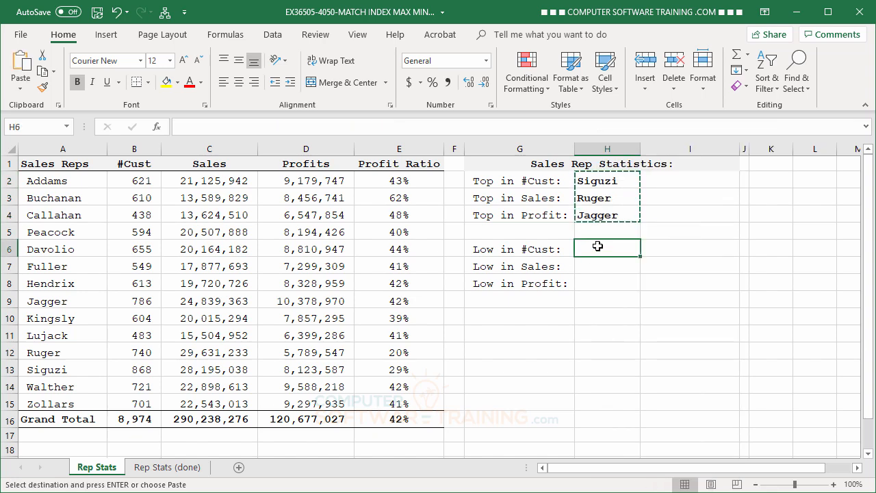
right_click(598, 246)
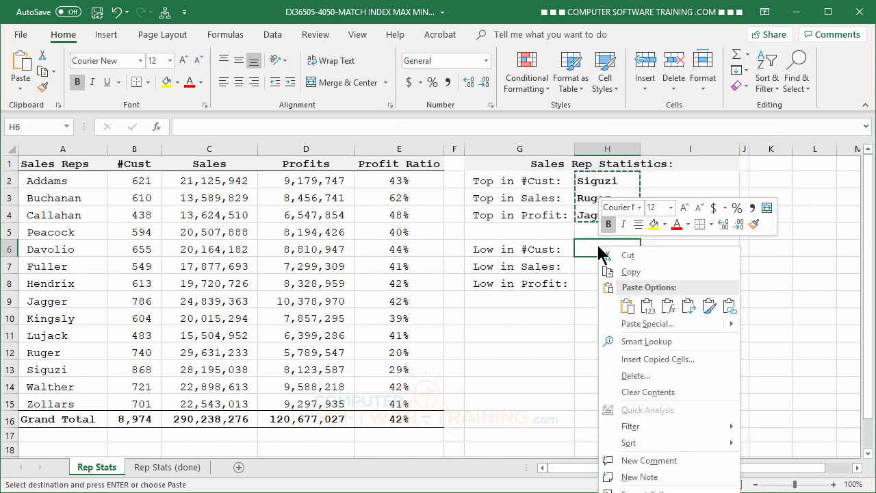
left_click(627, 307)
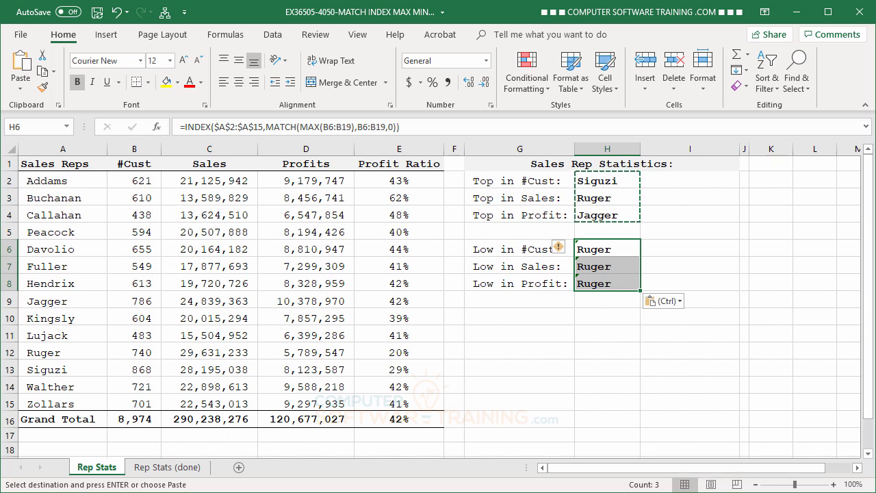
key("Escape")
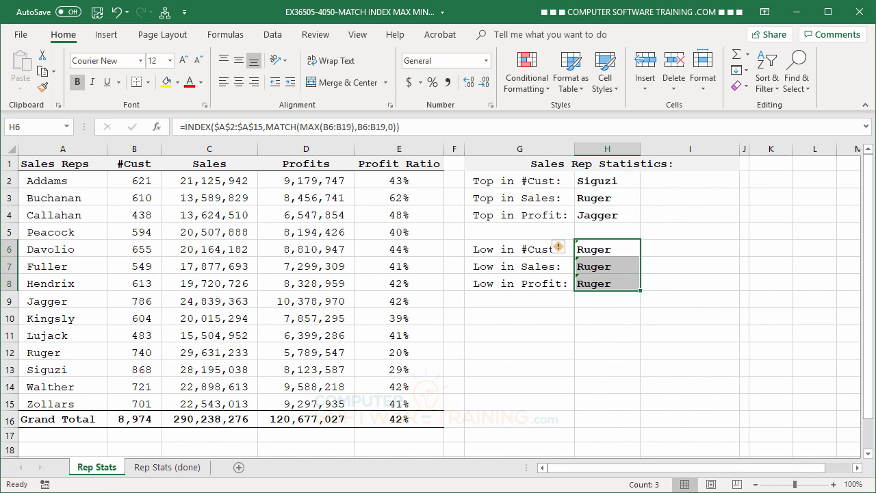
left_click(701, 355)
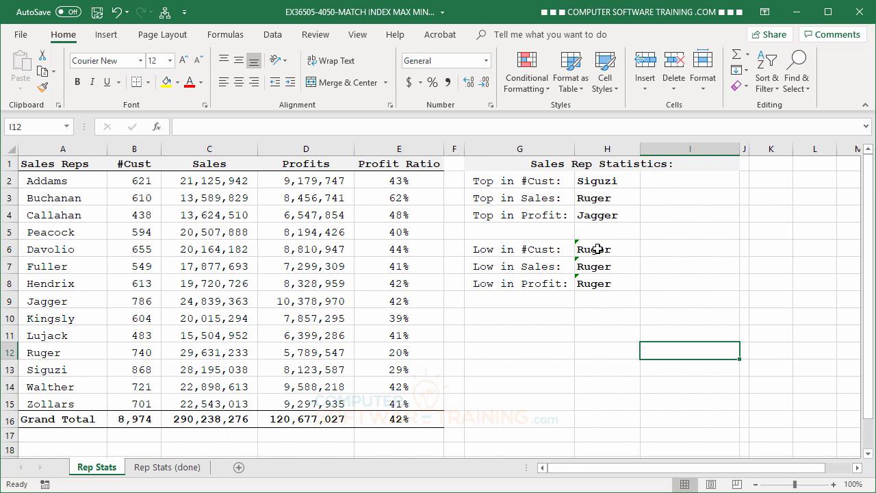
- Edit the H6 formula so both ranges refer to B2:B15 and MAX is replaced by MIN
double_click(598, 249)
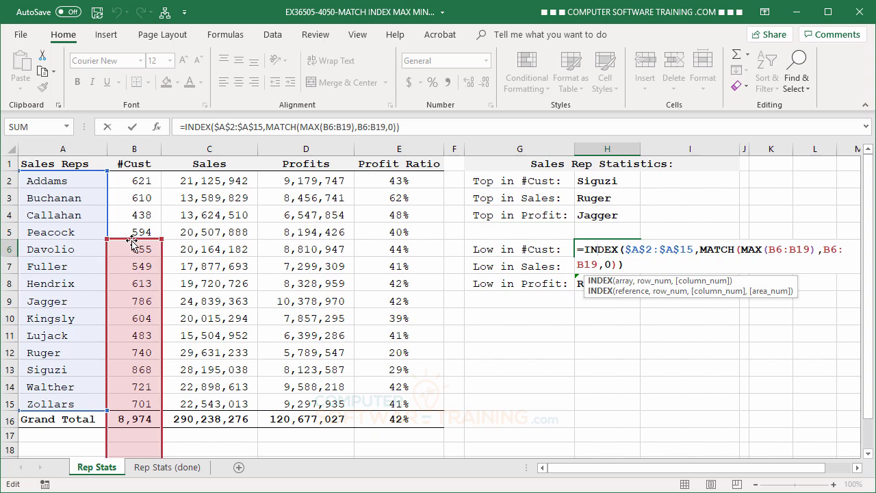
left_click_drag(132, 241, 137, 186)
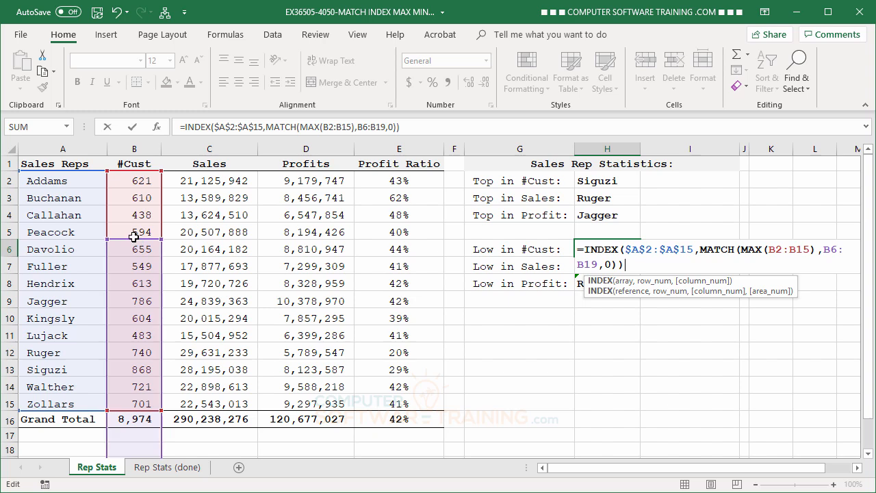
left_click_drag(135, 239, 134, 182)
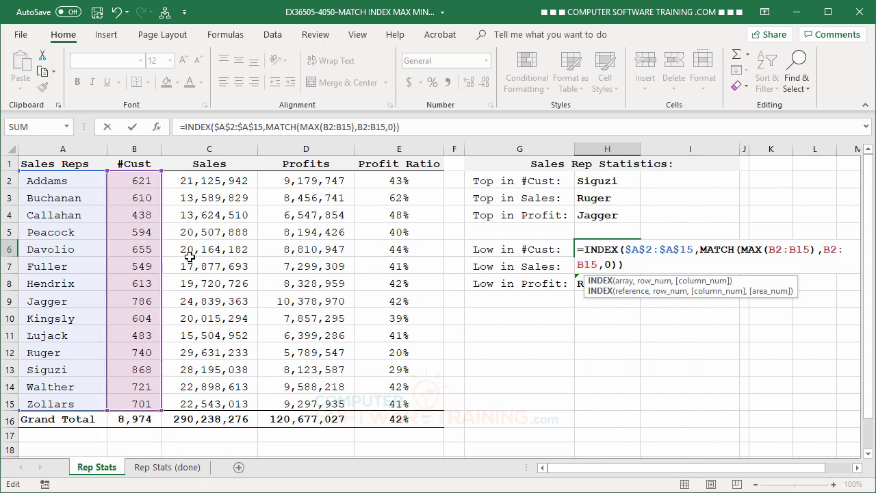
double_click(307, 128)
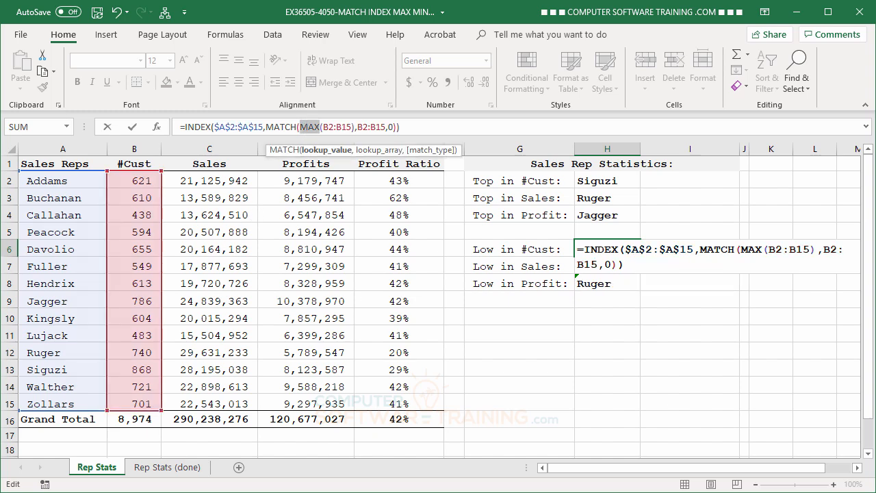
type("MIN")
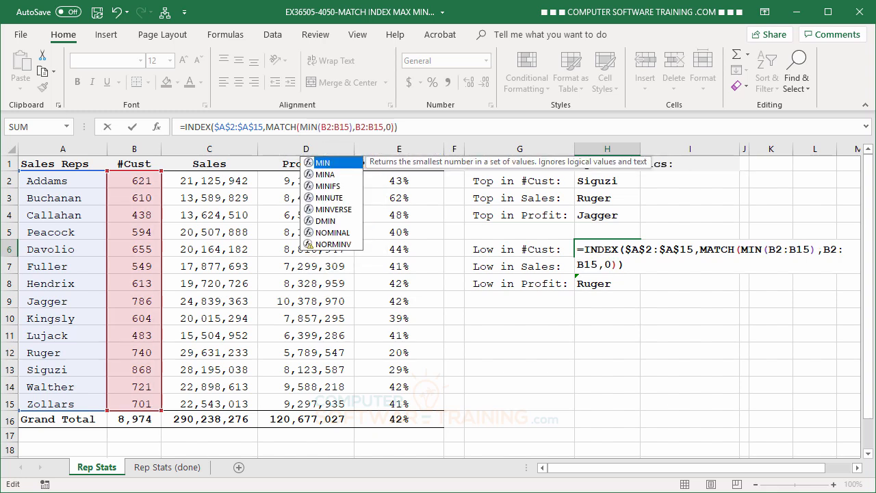
key("Return")
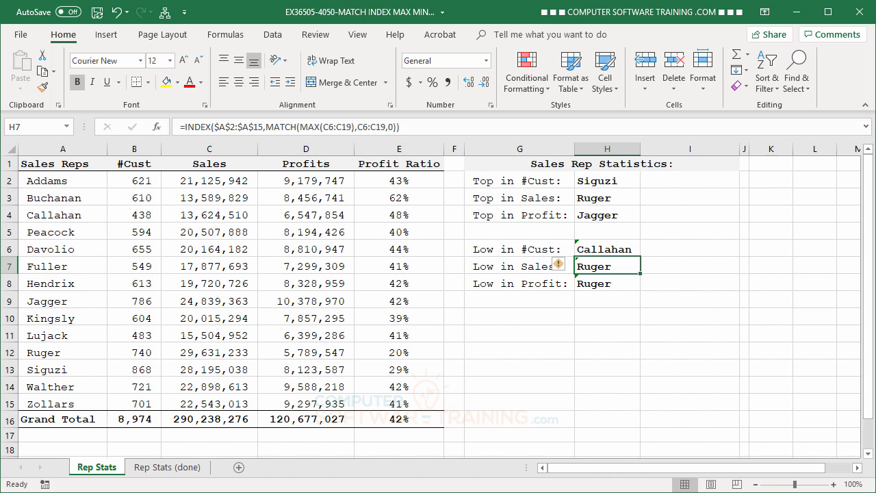
- Change the MAX range in the H7 formula to C2:C15
double_click(594, 266)
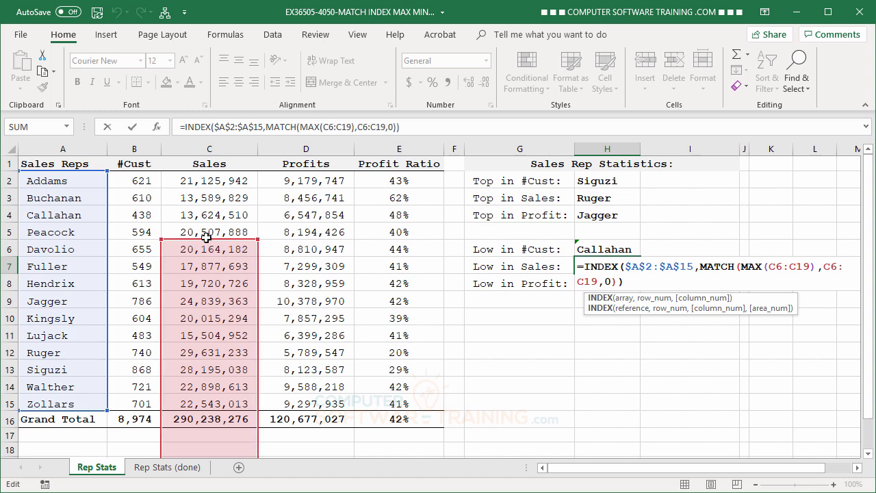
left_click_drag(204, 238, 209, 191)
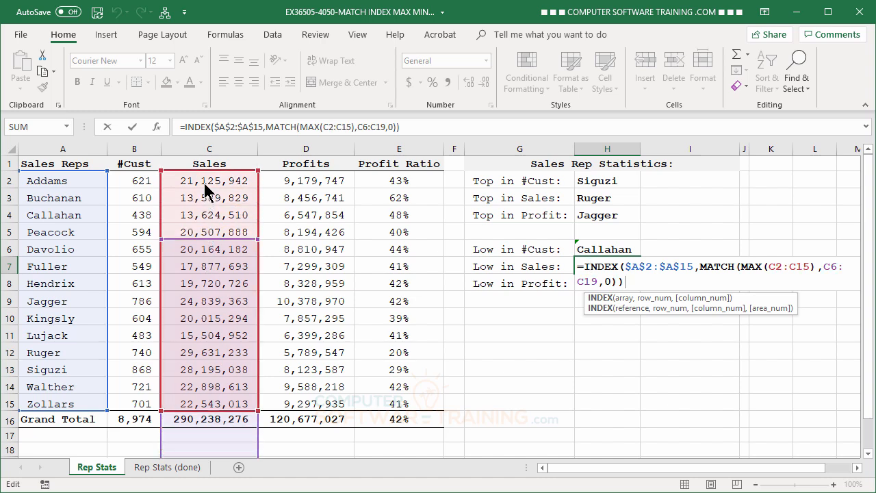
left_click(209, 232)
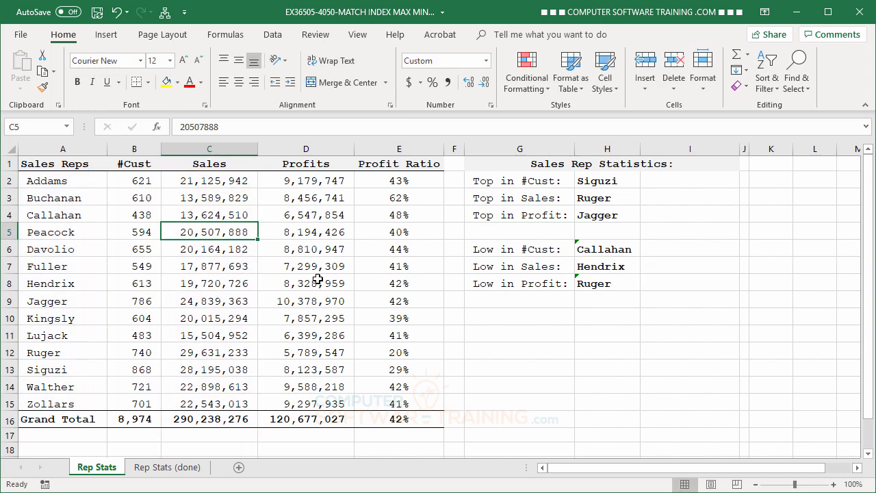
- Edit the H7 formula so its MATCH range refers to C2:C15 and MAX is replaced by MIN
left_click(595, 267)
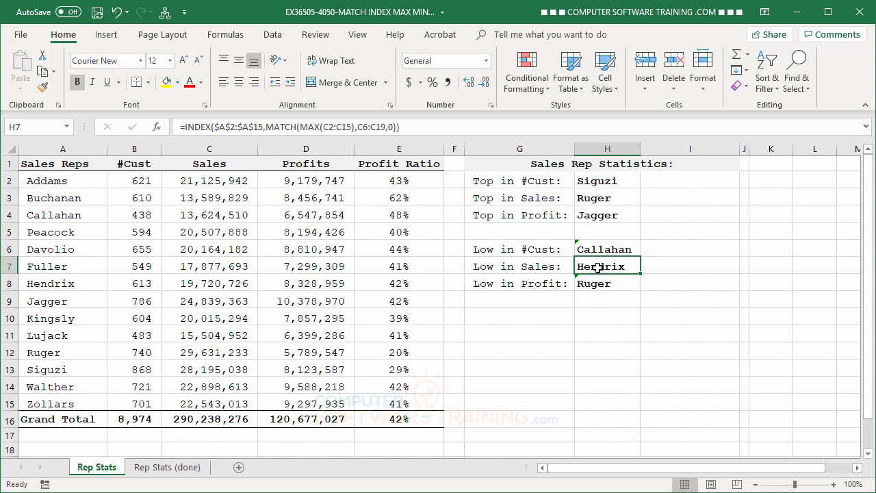
double_click(598, 267)
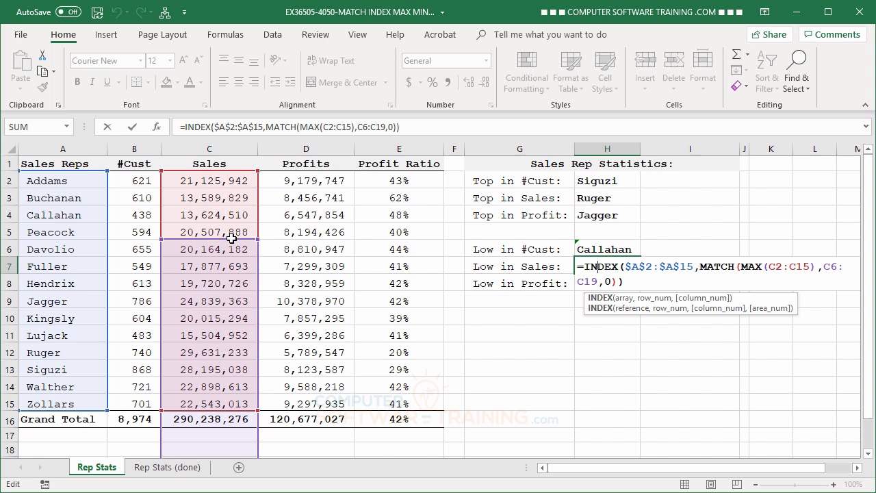
left_click_drag(231, 238, 234, 189)
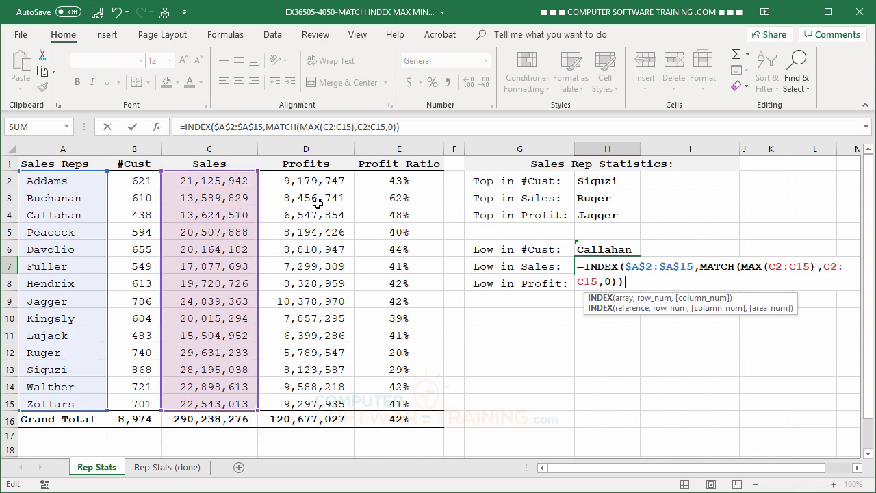
double_click(309, 126)
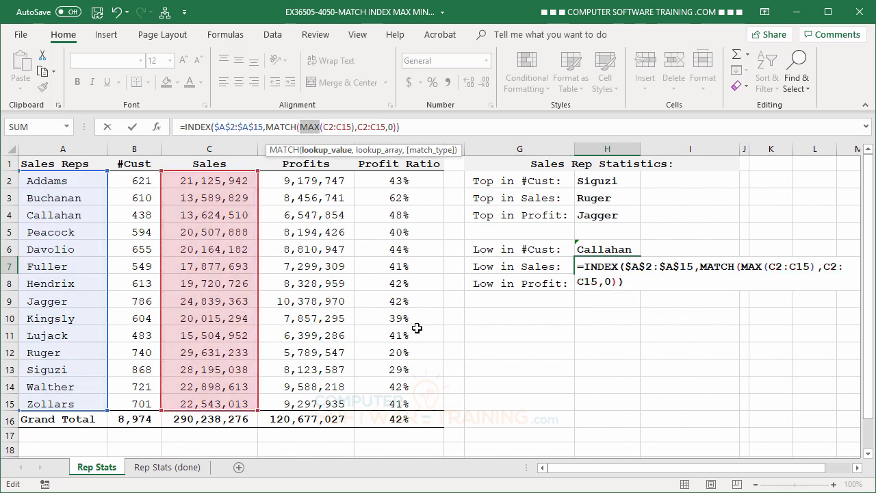
type("MIN")
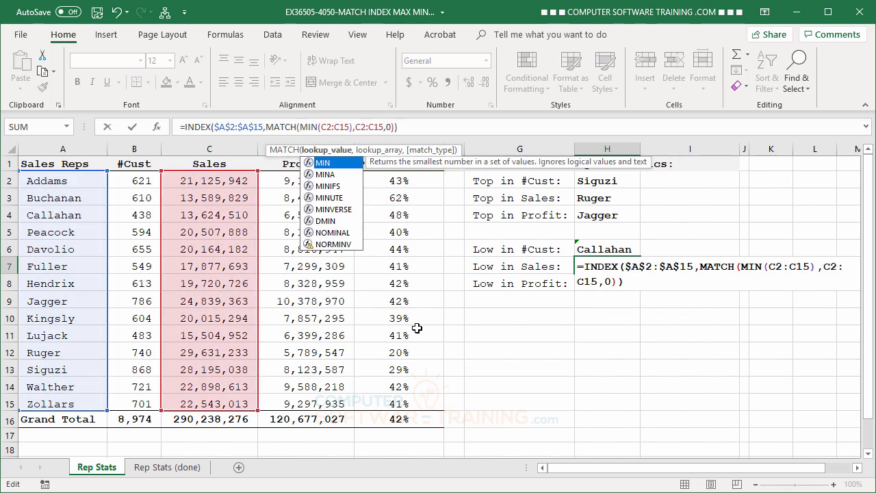
key("Return")
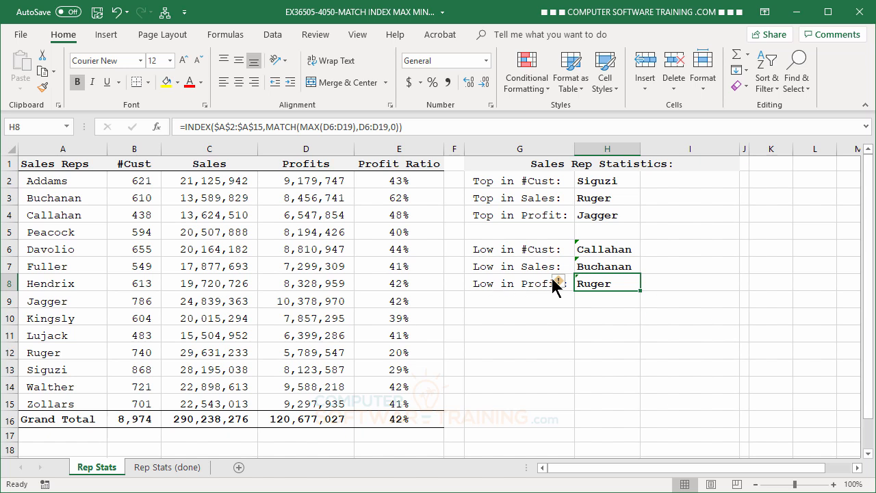
- Edit the H8 formula so both ranges refer to D2:D15 in Profits and MAX is replaced by MIN
double_click(620, 283)
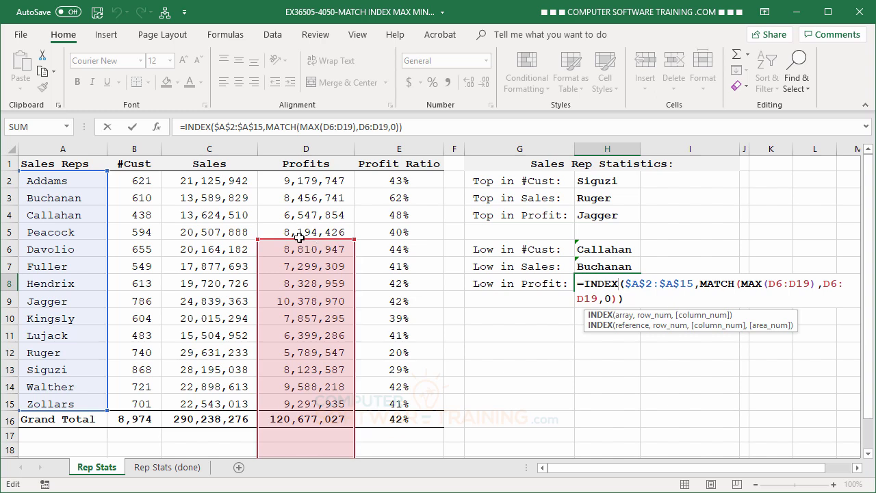
left_click_drag(299, 237, 305, 183)
left_click_drag(306, 237, 306, 182)
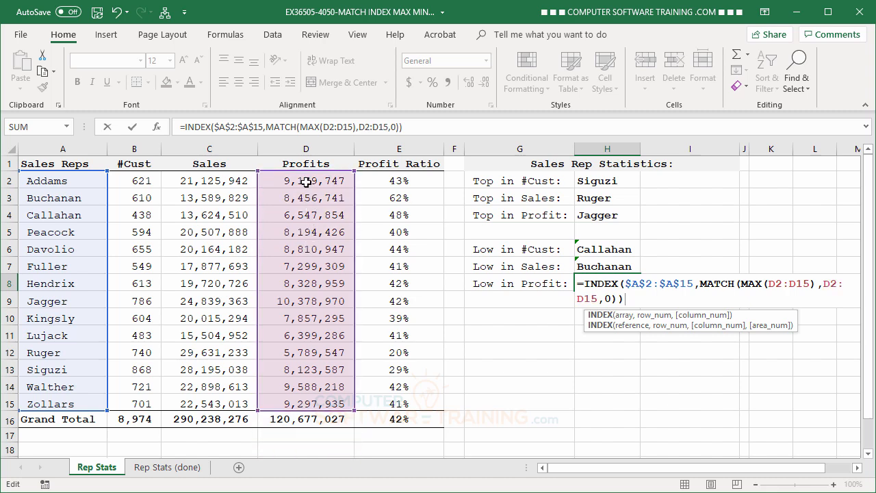
double_click(307, 128)
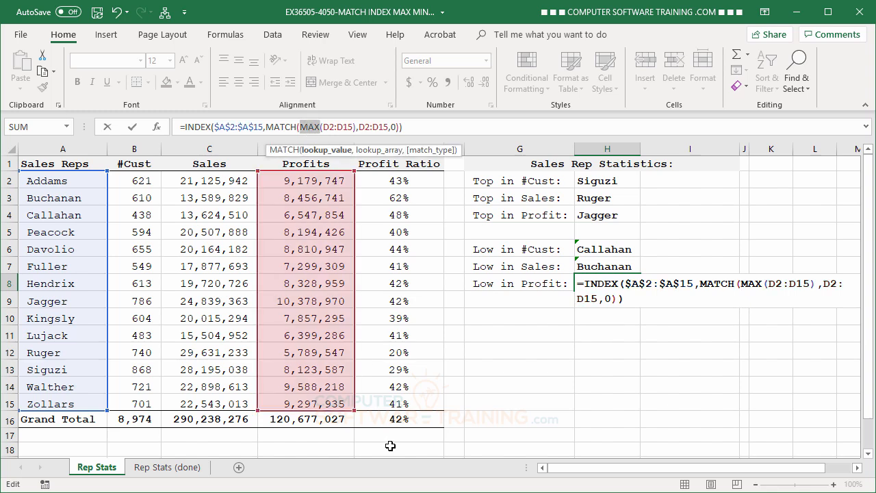
type("MIN")
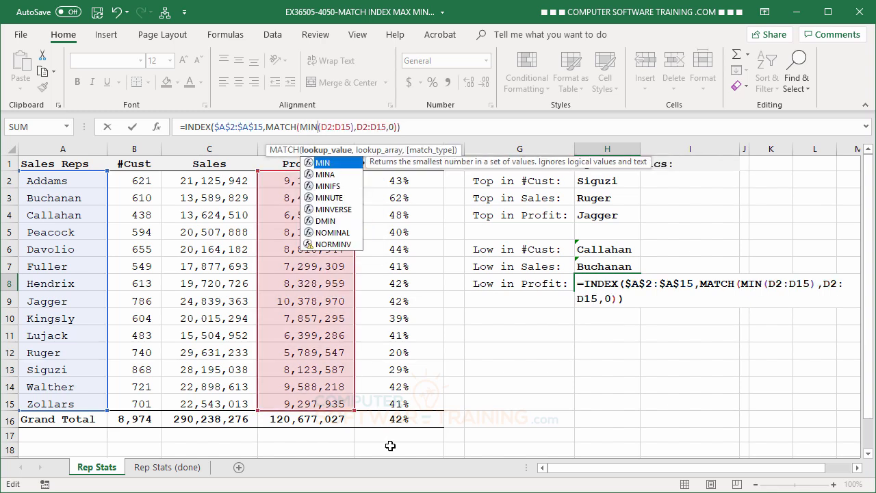
key("Return")
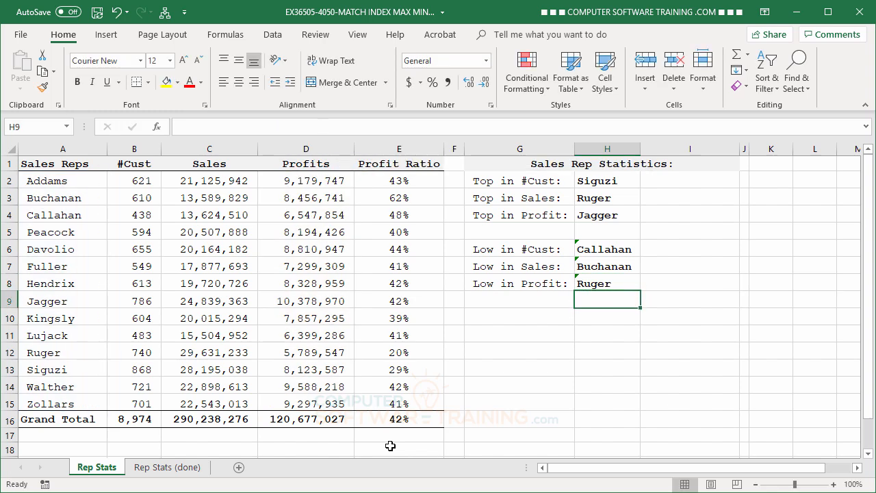
- Select H6:H8 and ignore the omitted-adjacent-cells error flag
left_click(596, 252)
left_click_drag(595, 255, 590, 284)
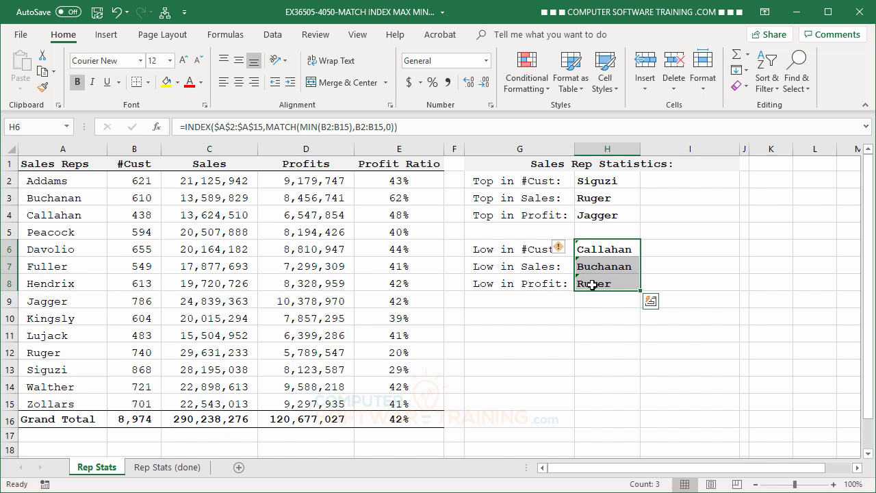
left_click(562, 250)
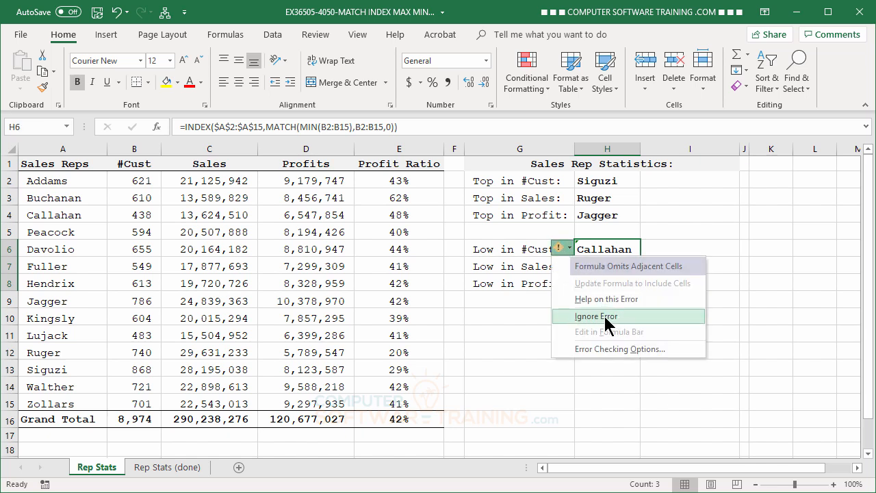
left_click(609, 317)
left_click(616, 334)
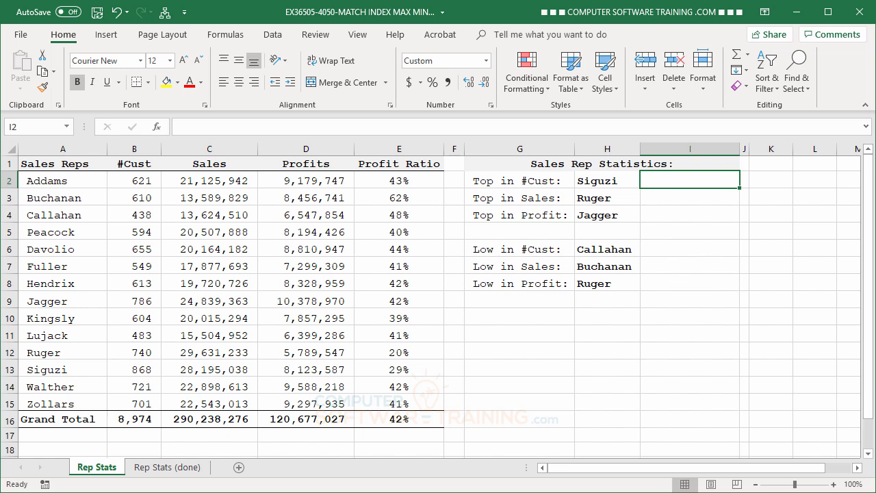
- Enter a MAX formula in I2 over the #Cust values B2:B15
type("=")
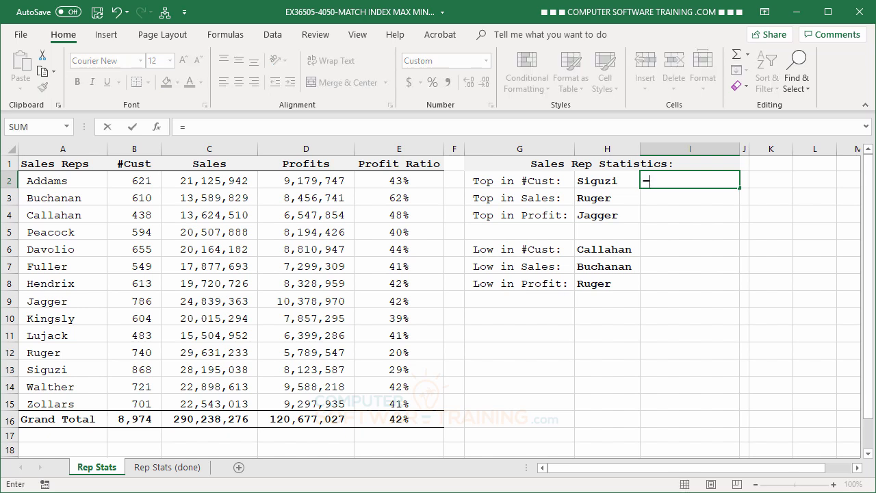
type("ma")
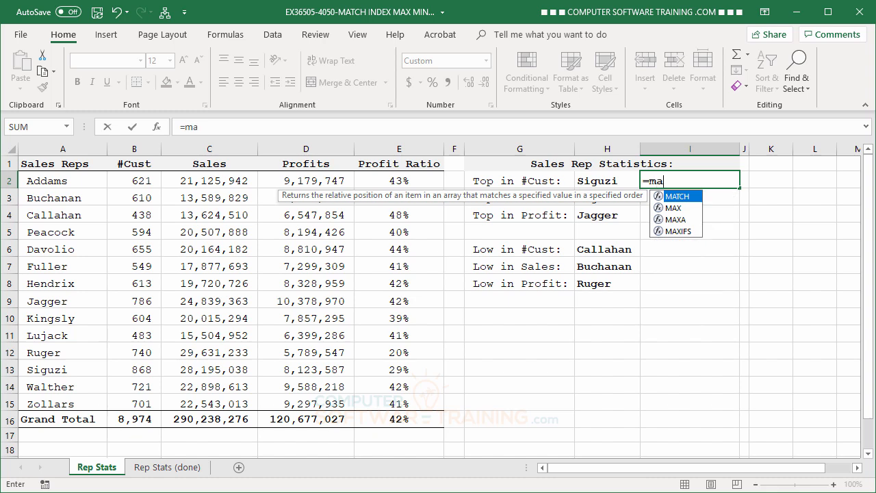
double_click(674, 208)
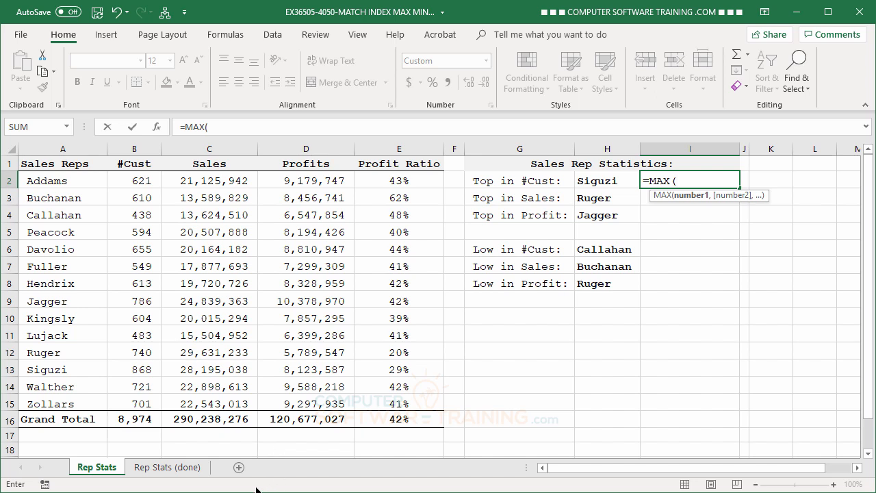
left_click_drag(138, 181, 138, 400)
key("Return")
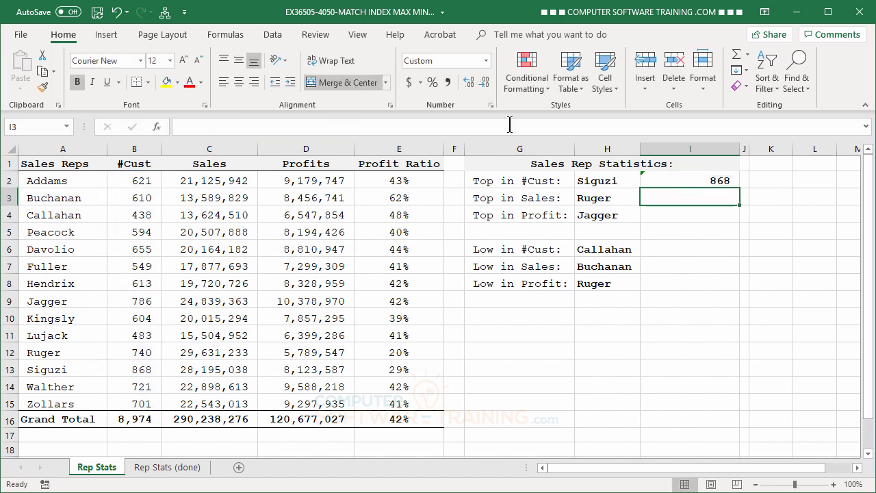
- Fill the I2 MAX formula down to I3 and I4
left_click(698, 180)
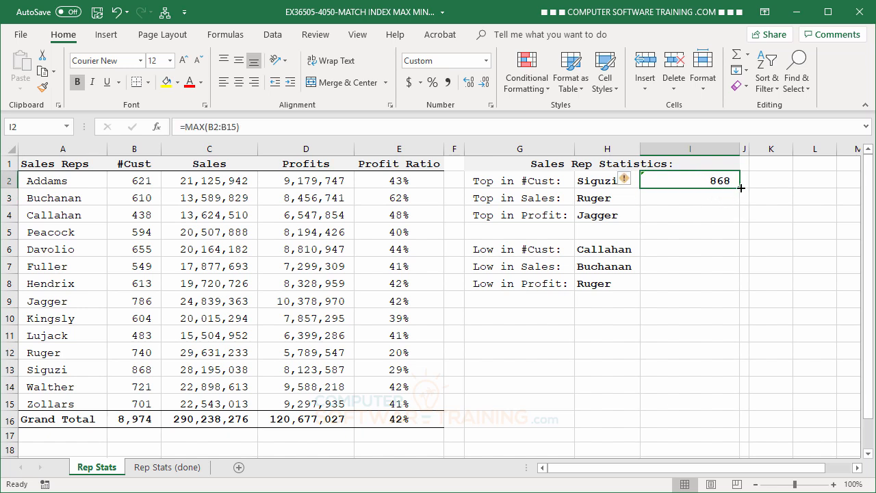
left_click_drag(741, 187, 740, 221)
left_click(690, 277)
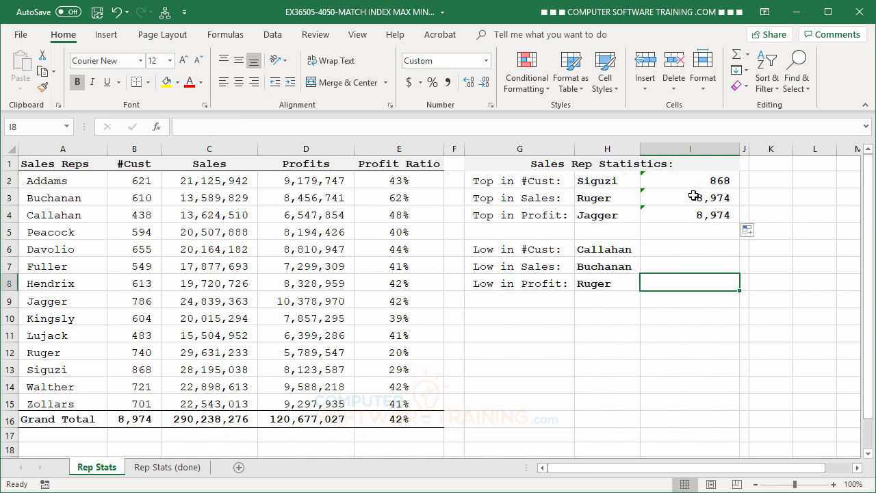
- Edit the I3 formula so MAX covers the Sales values C2:C15
double_click(694, 197)
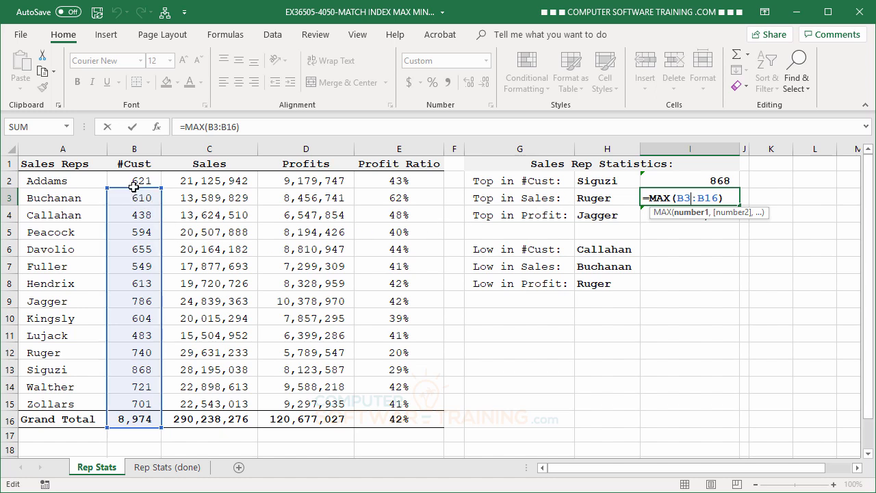
left_click_drag(133, 187, 182, 183)
key("Return")
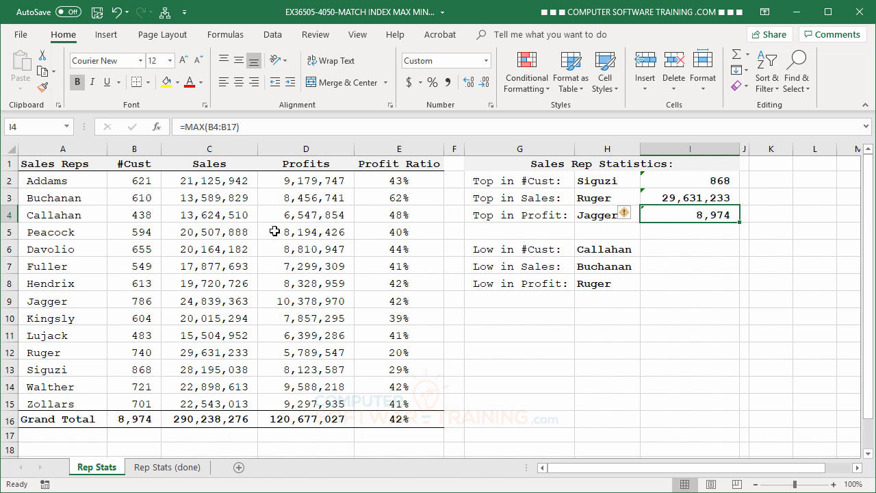
- Point the I4 MAX formula at the Profit Ratio range E2:E15
double_click(672, 216)
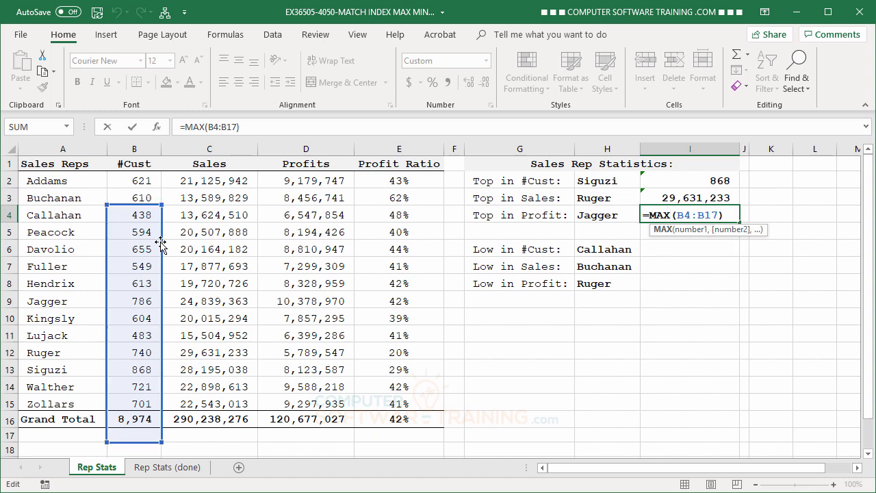
left_click_drag(160, 242, 374, 216)
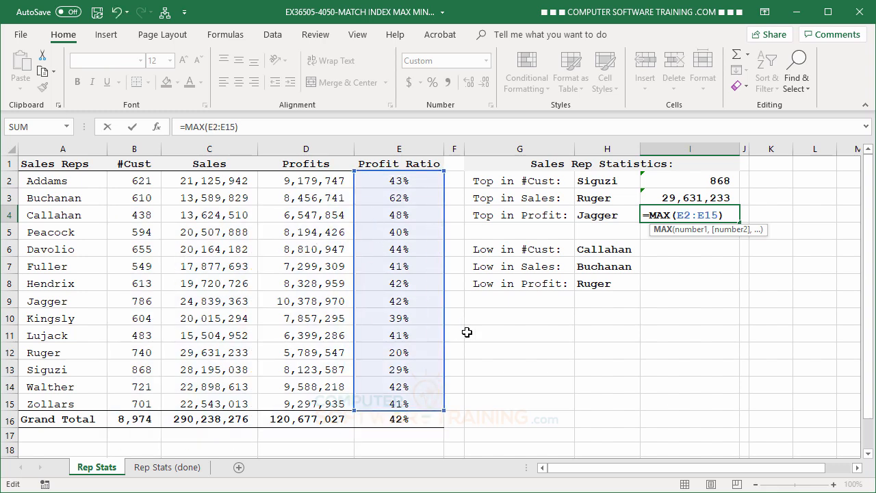
key("Return")
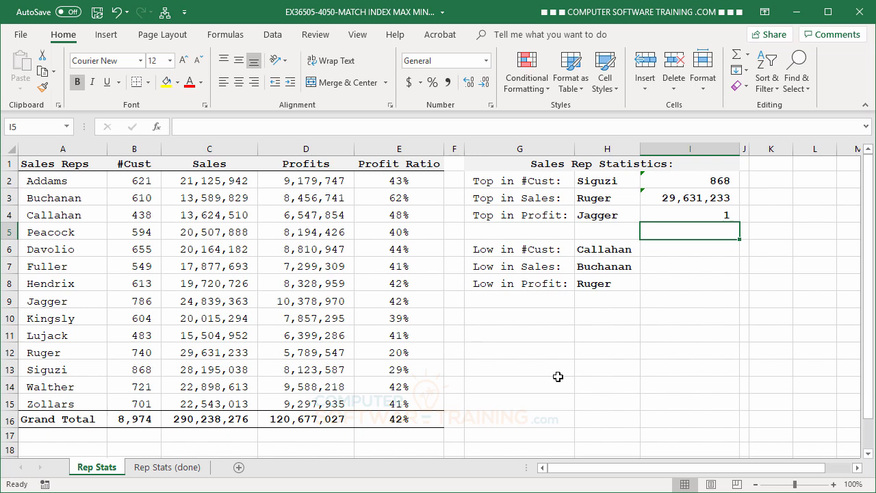
- Correct the I4 MAX formula to cover the Profits values D2:D15
double_click(700, 214)
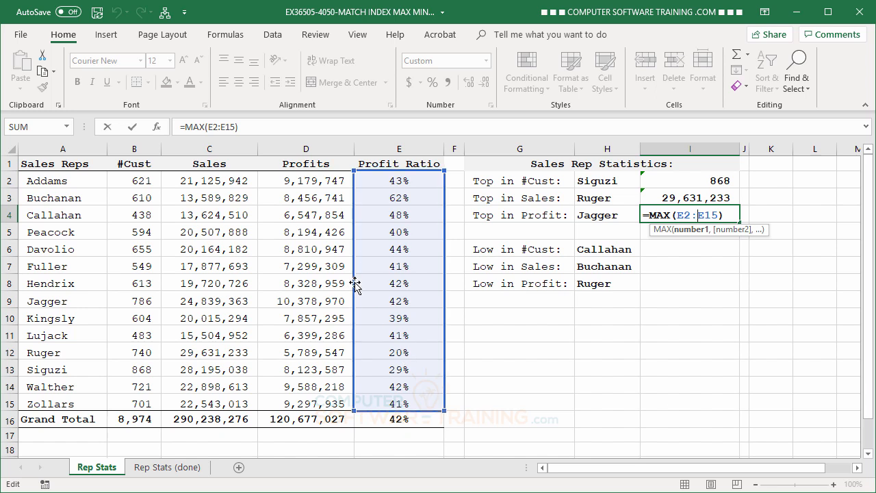
left_click_drag(355, 285, 330, 283)
key("Return")
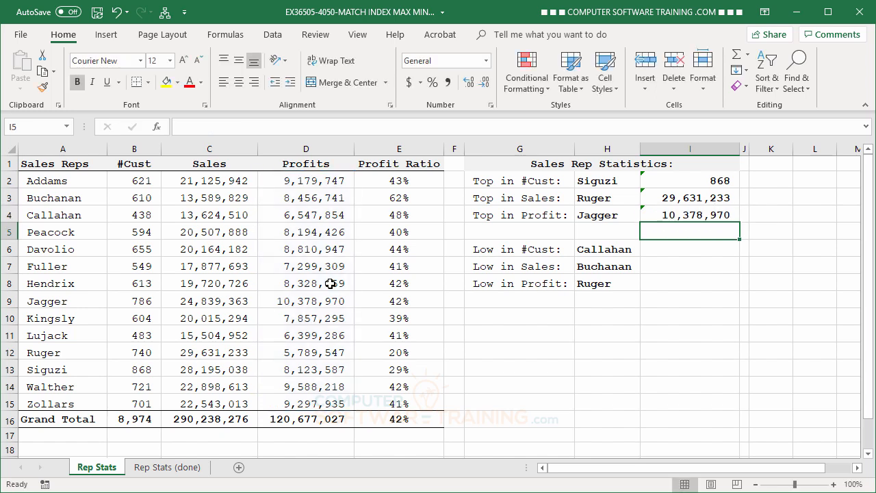
- Enter a MIN formula in I6 over the #Cust values B2:B15
left_click(674, 254)
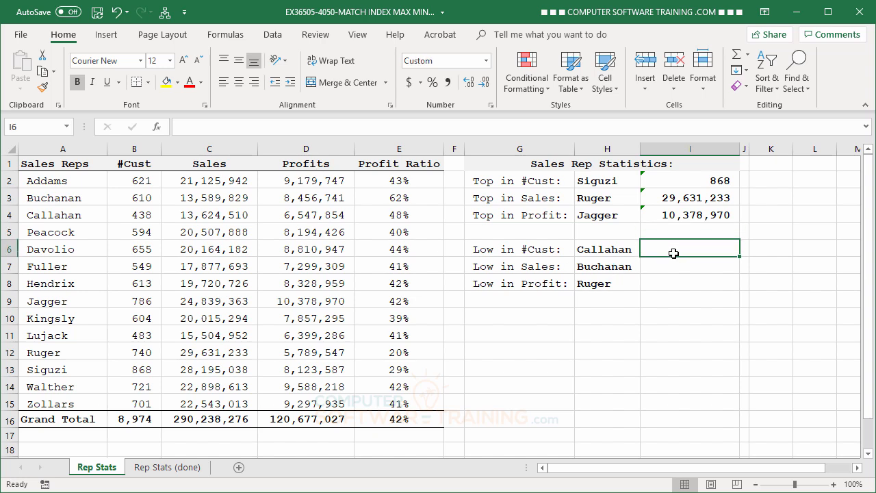
type("=mi")
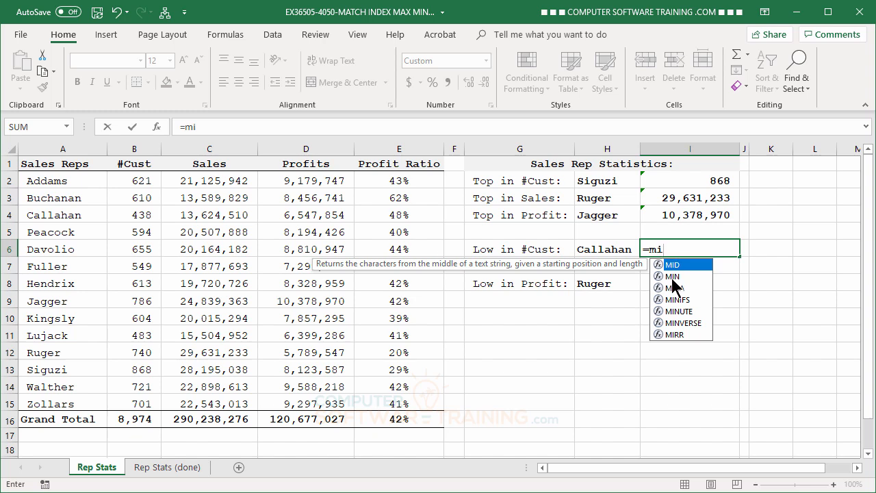
double_click(672, 276)
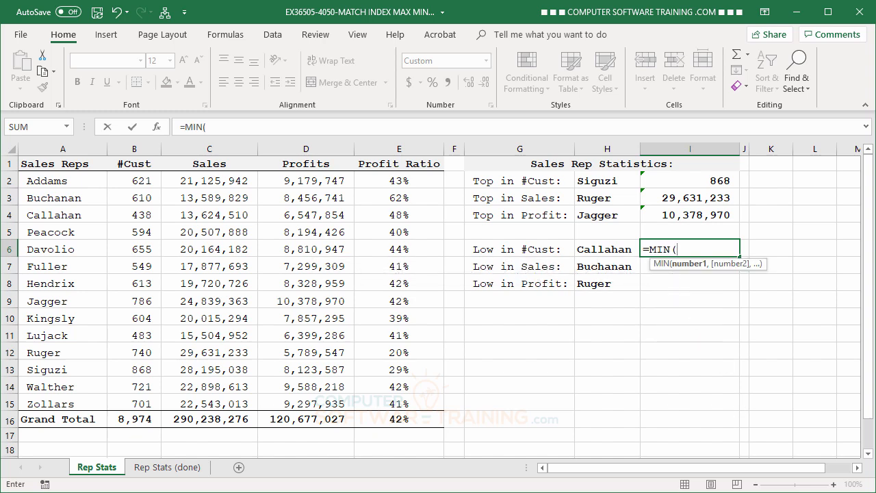
left_click_drag(130, 181, 133, 400)
key("Return")
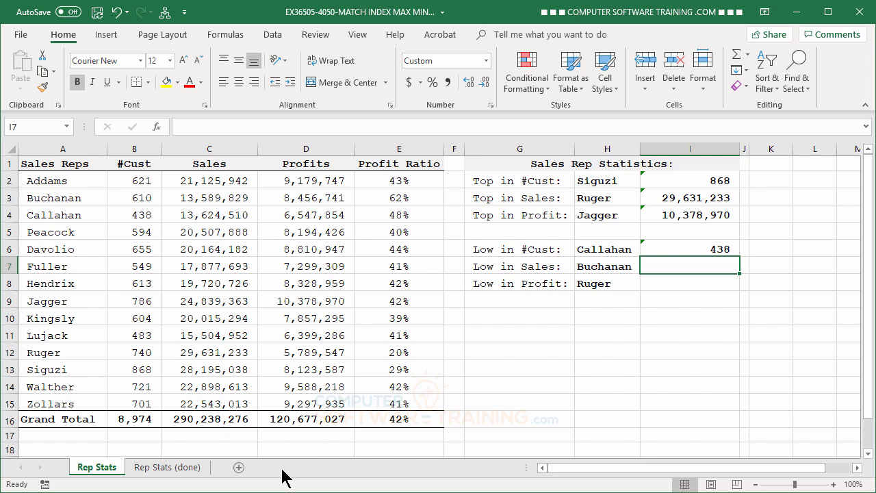
- Fill the I6 MIN formula down to I7 and I8
left_click(697, 252)
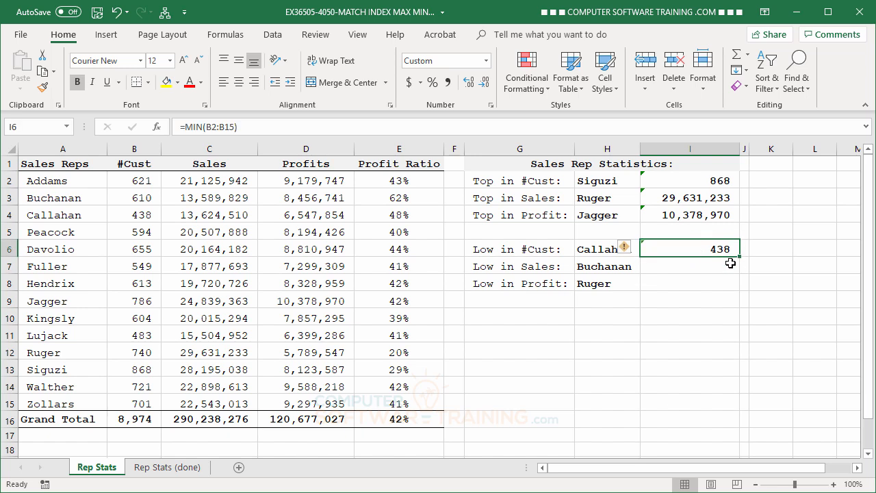
left_click_drag(740, 259, 741, 293)
- Edit the I7 formula so MIN covers the Sales values C2:C15
left_click(700, 264)
double_click(700, 265)
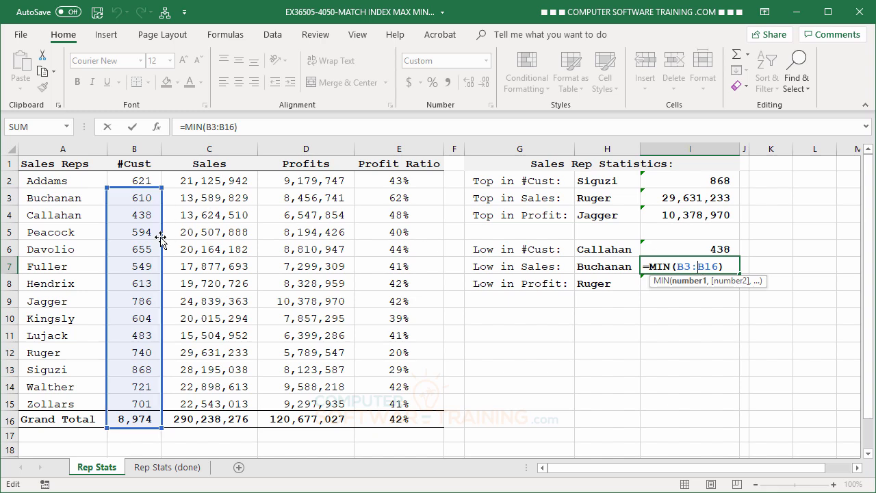
left_click_drag(162, 238, 181, 218)
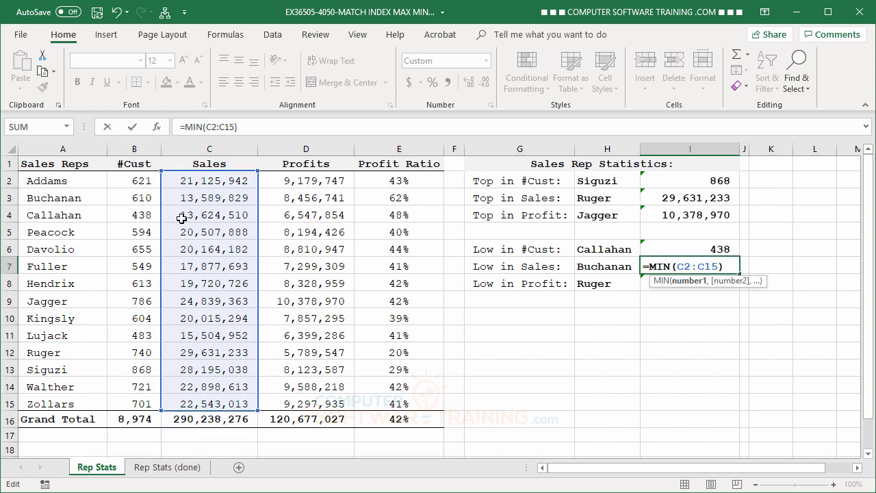
key("Return")
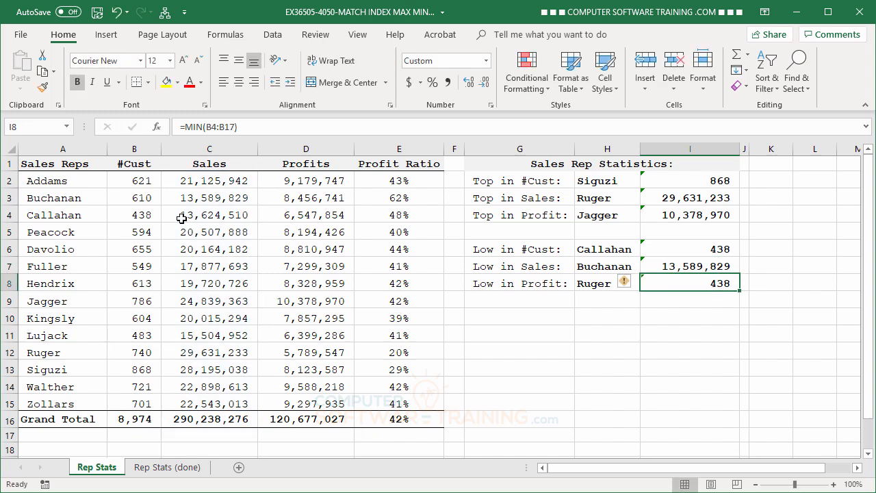
- Edit the I8 formula so MIN covers the Profits values D2:D15
double_click(701, 285)
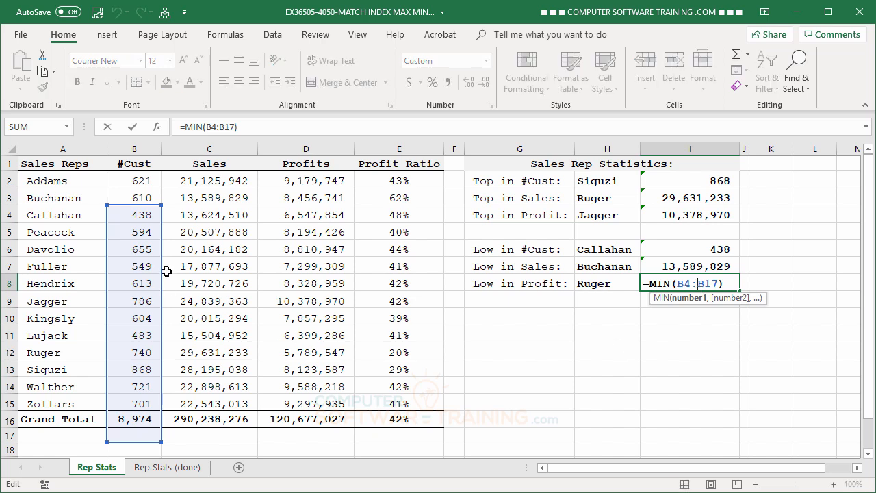
left_click_drag(162, 274, 313, 224)
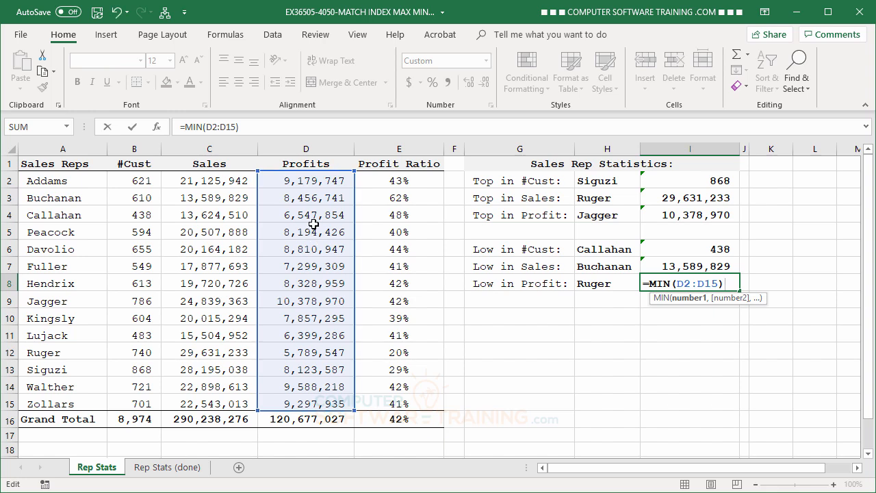
key("Return")
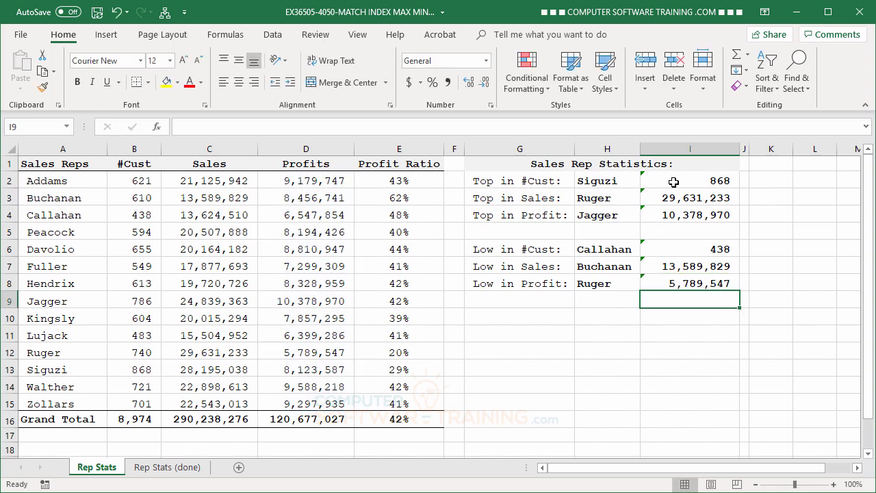
- Select I2:I8 and ignore the omitted-adjacent-cells error flag
left_click_drag(674, 182, 674, 283)
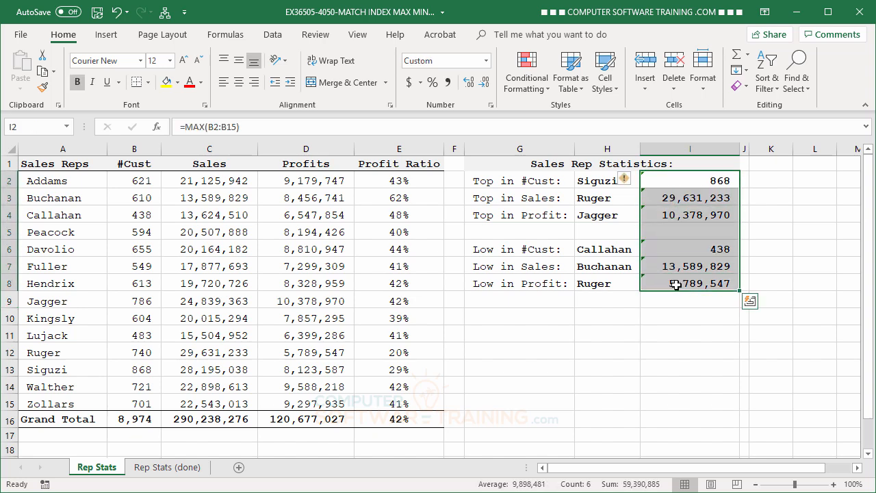
left_click(625, 181)
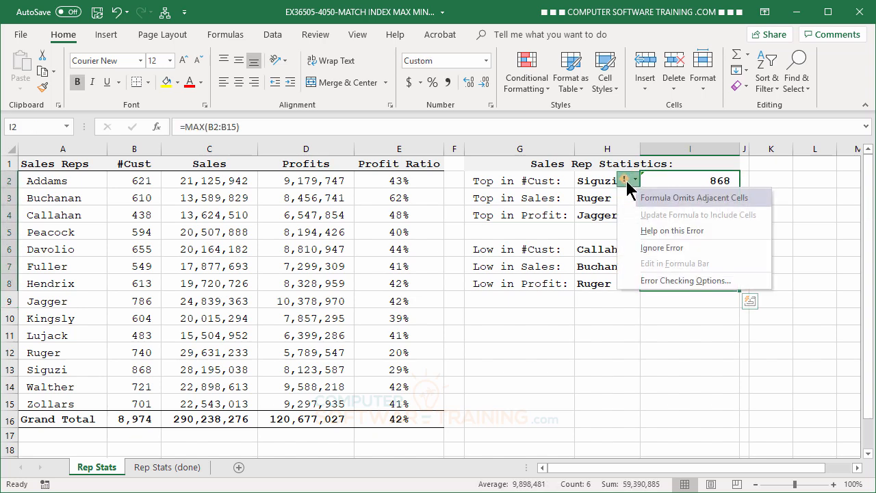
left_click(661, 248)
left_click(672, 378)
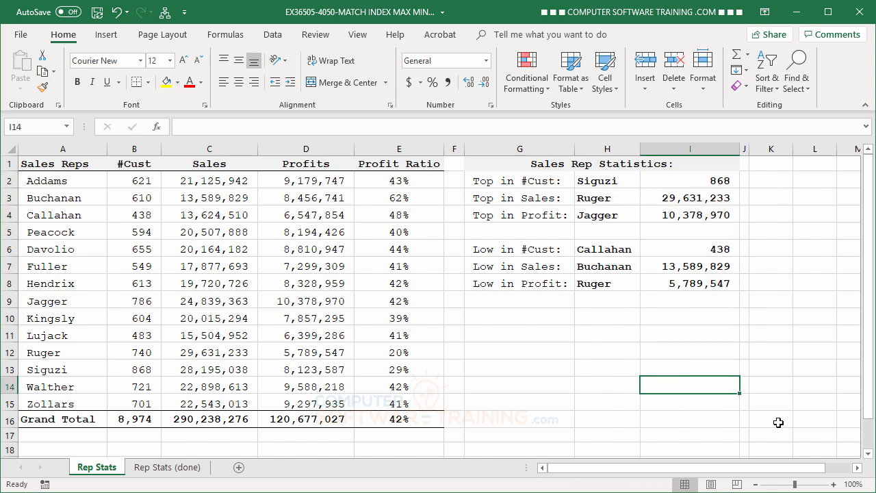